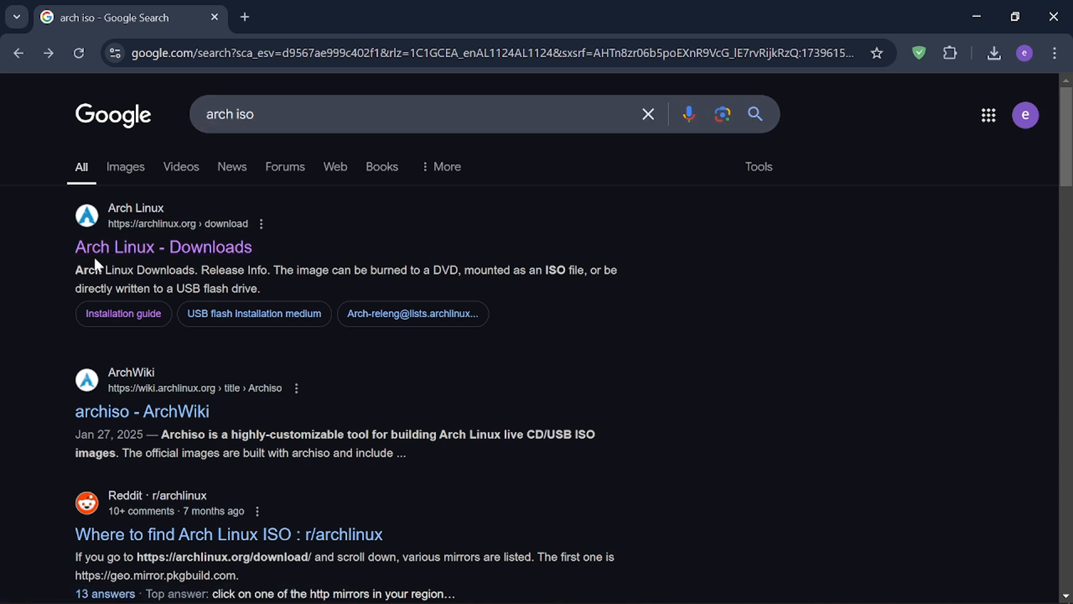
- Open the Arch Linux downloads page from the search results, examine the ISO mirrors listed by country, and close the browser
{"action": "left_click", "coordinate": [112, 247]}
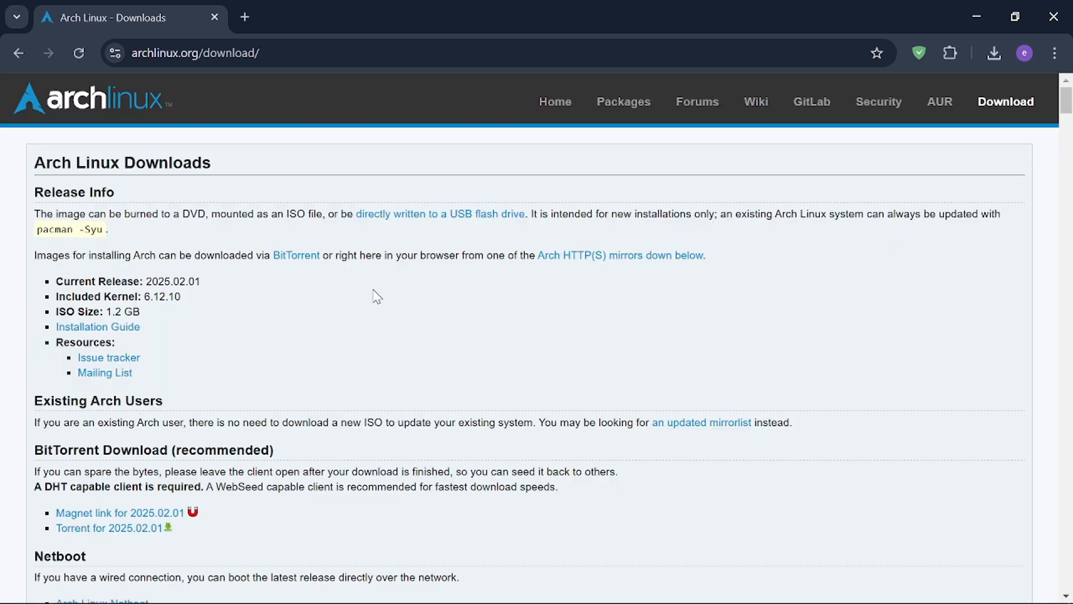
{"action": "scroll", "coordinate": [384, 289], "scroll_direction": "down", "scroll_amount": 12}
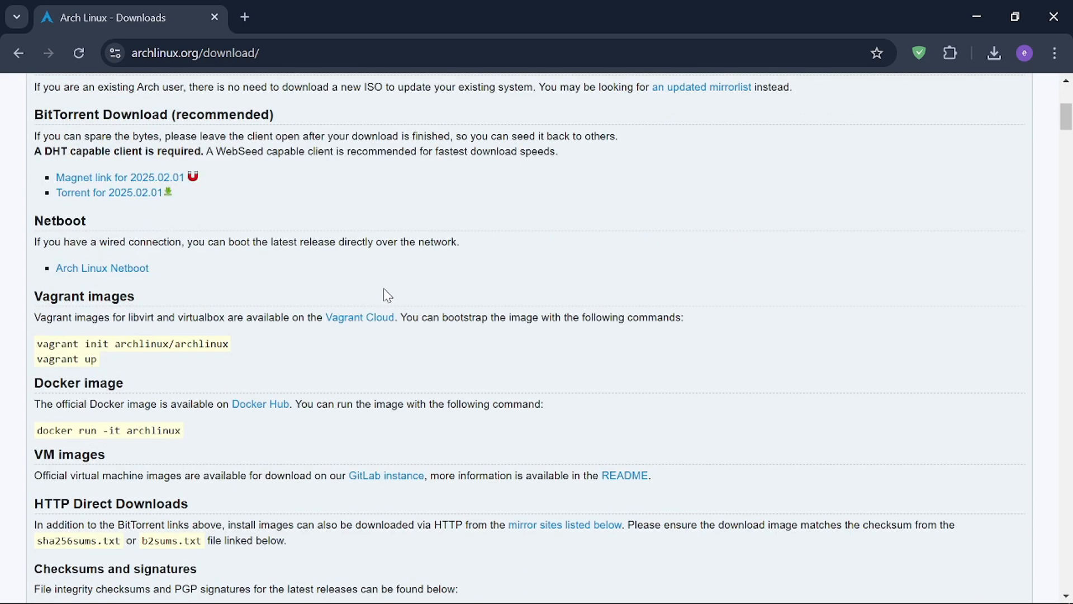
{"action": "scroll", "coordinate": [384, 280], "scroll_direction": "down", "scroll_amount": 12}
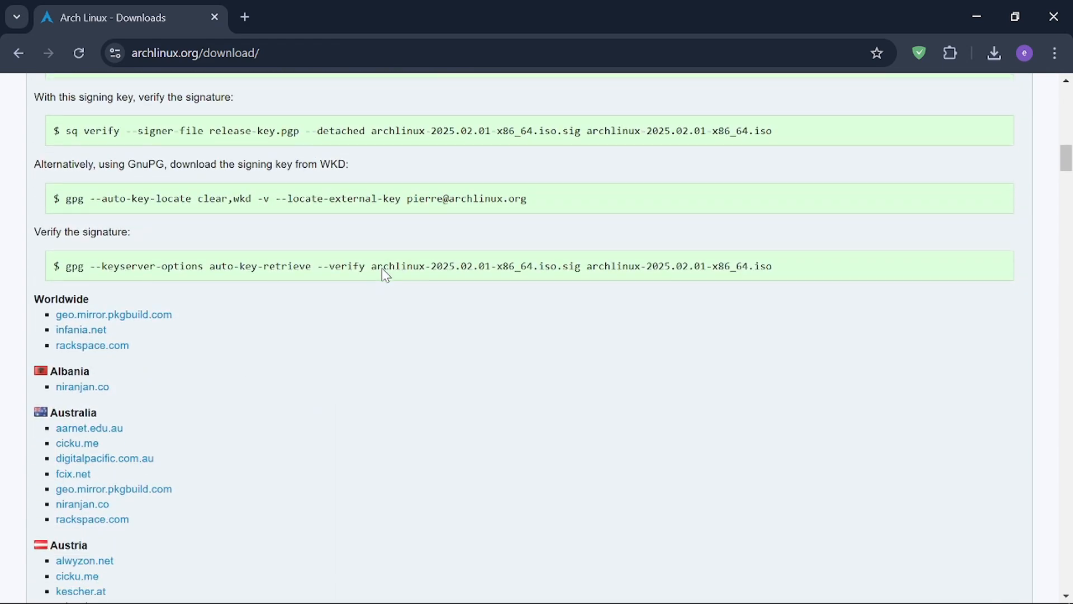
{"action": "scroll", "coordinate": [168, 257], "scroll_direction": "up", "scroll_amount": 1}
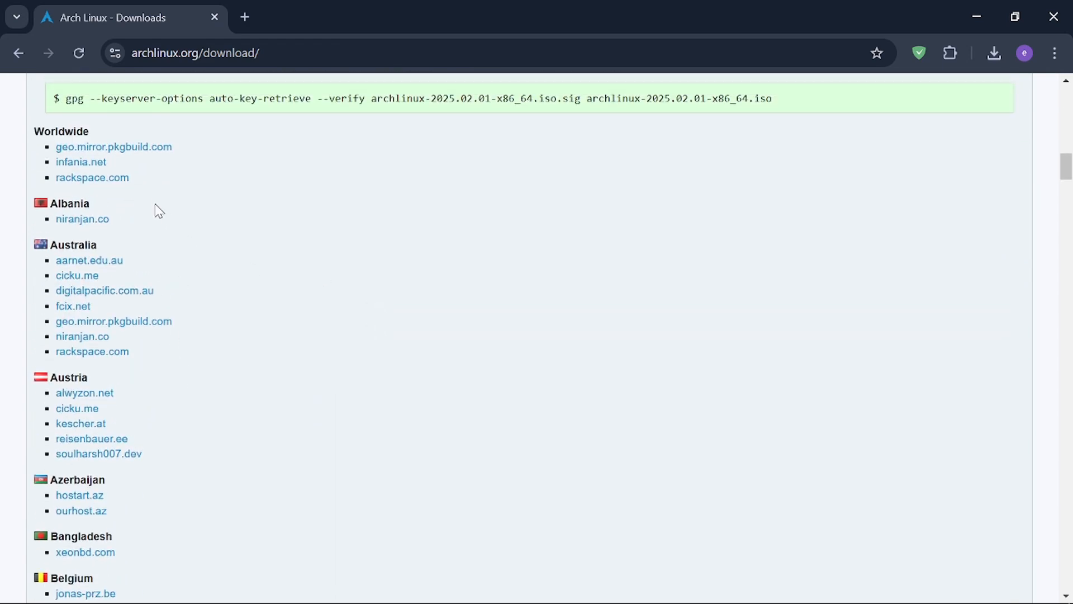
{"action": "scroll", "coordinate": [162, 285], "scroll_direction": "down", "scroll_amount": 5}
{"action": "scroll", "coordinate": [174, 314], "scroll_direction": "down", "scroll_amount": 16}
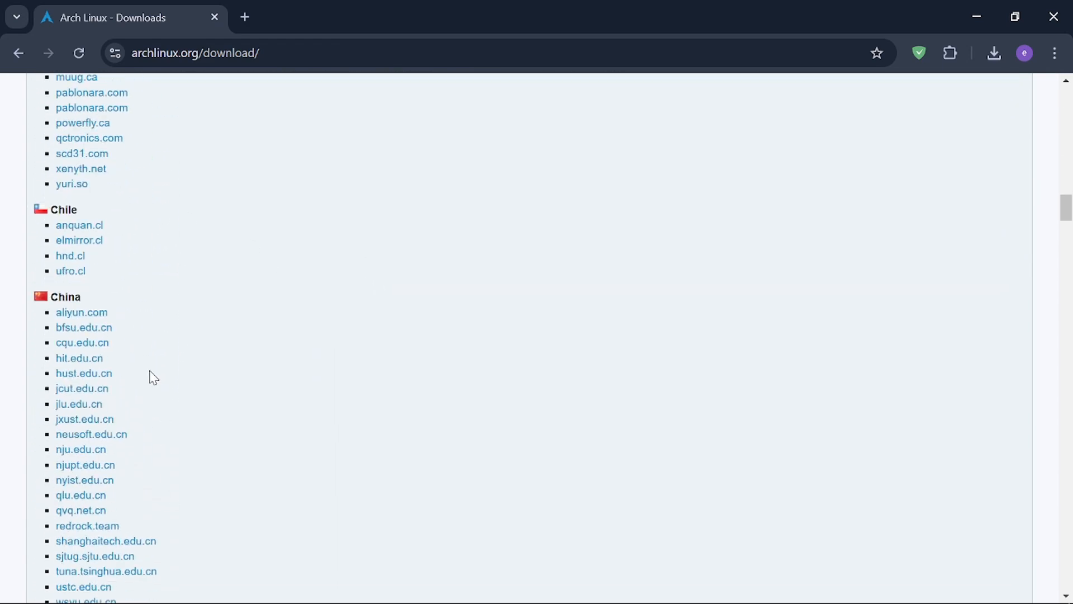
{"action": "scroll", "coordinate": [166, 408], "scroll_direction": "up", "scroll_amount": 20}
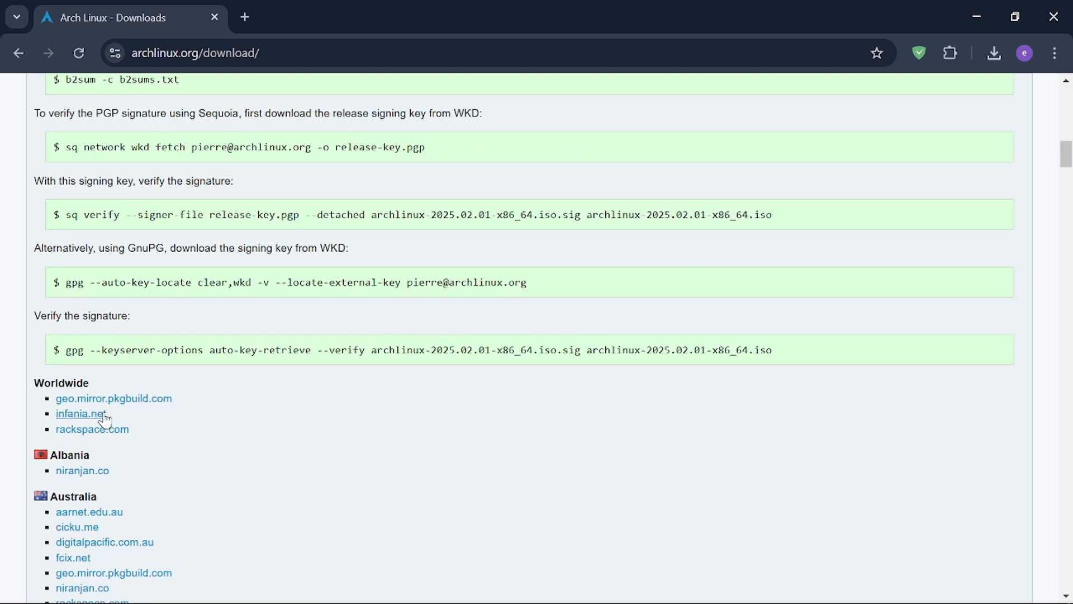
{"action": "scroll", "coordinate": [109, 492], "scroll_direction": "down", "scroll_amount": 9}
{"action": "scroll", "coordinate": [101, 335], "scroll_direction": "down", "scroll_amount": 9}
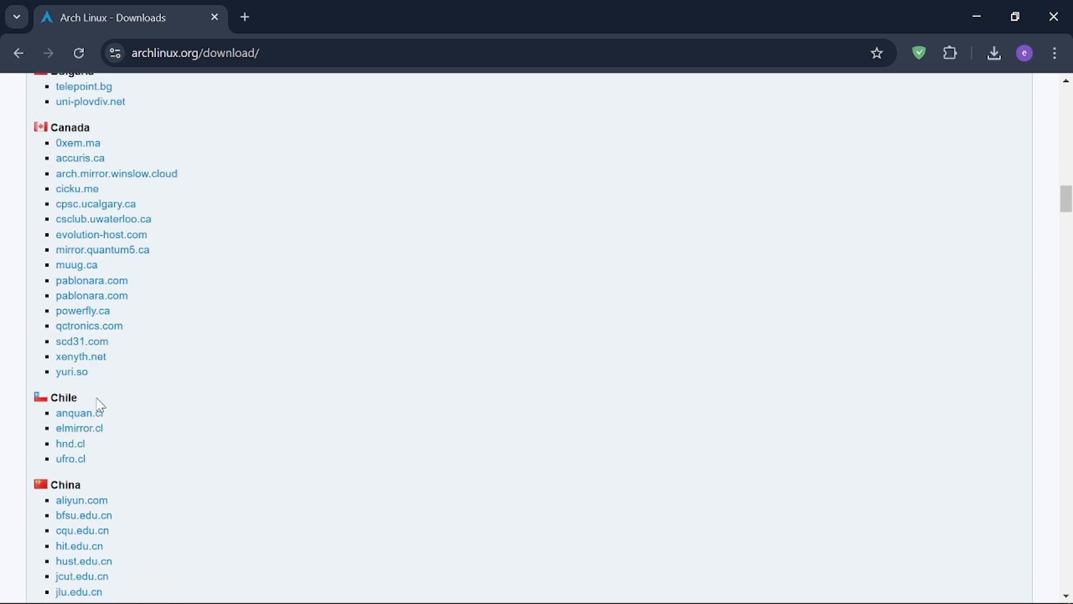
{"action": "scroll", "coordinate": [140, 276], "scroll_direction": "up", "scroll_amount": 7}
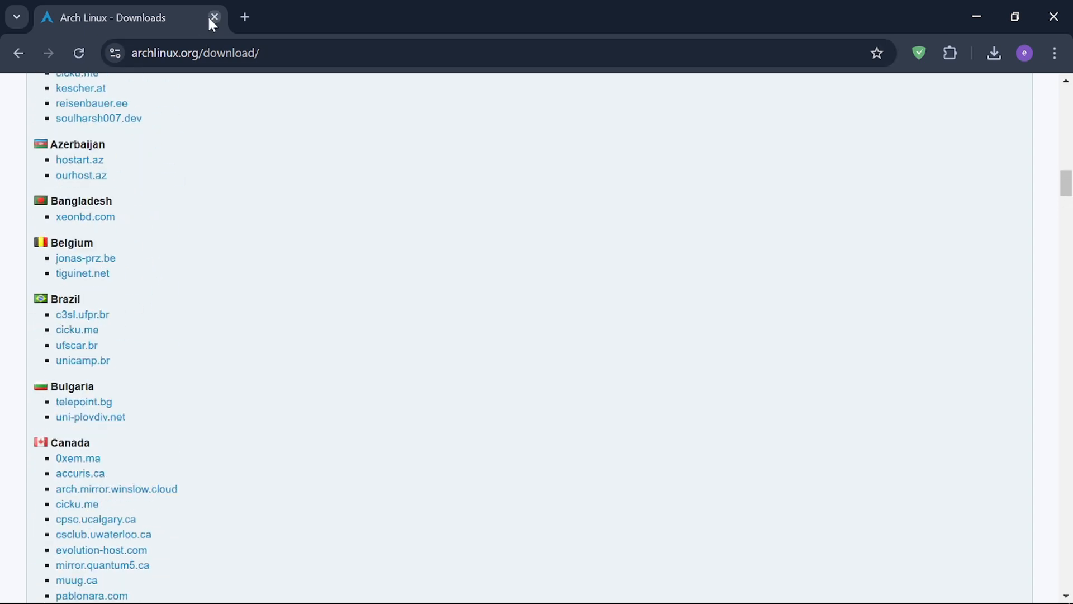
{"action": "left_click", "coordinate": [1053, 16]}
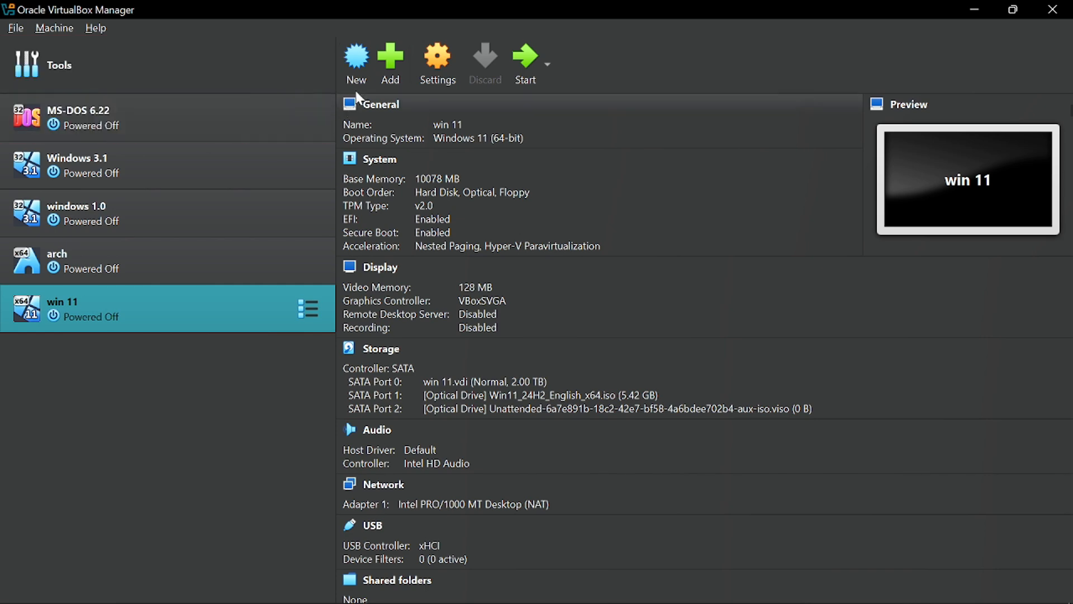
- Start creating a new virtual machine and choose archlinux-2025.01.01-x86_64 (1).iso from Downloads as its ISO image
{"action": "left_click", "coordinate": [390, 63]}
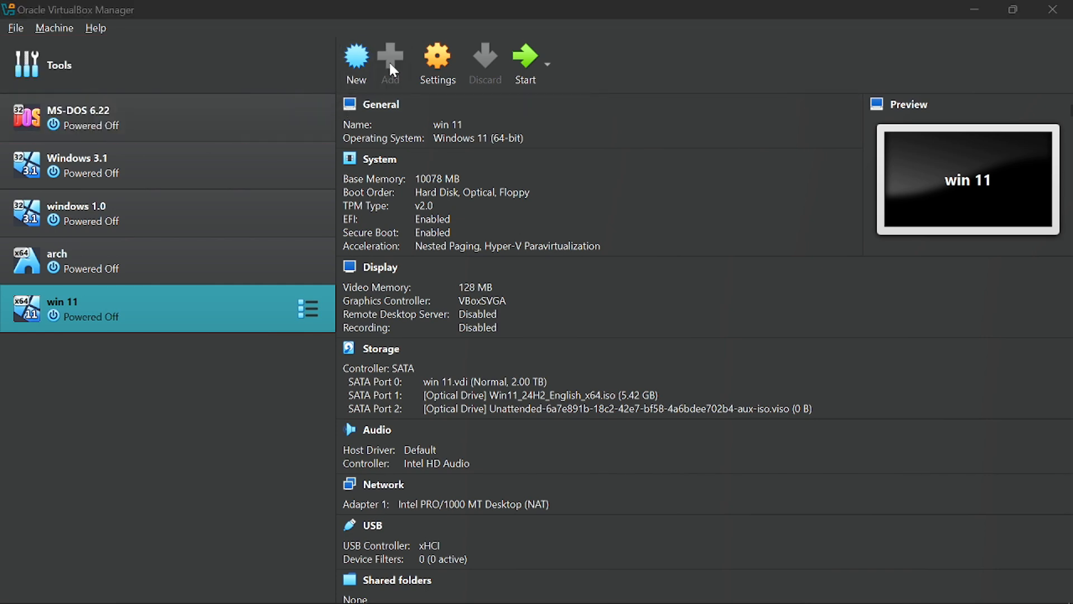
{"action": "left_click", "coordinate": [513, 31]}
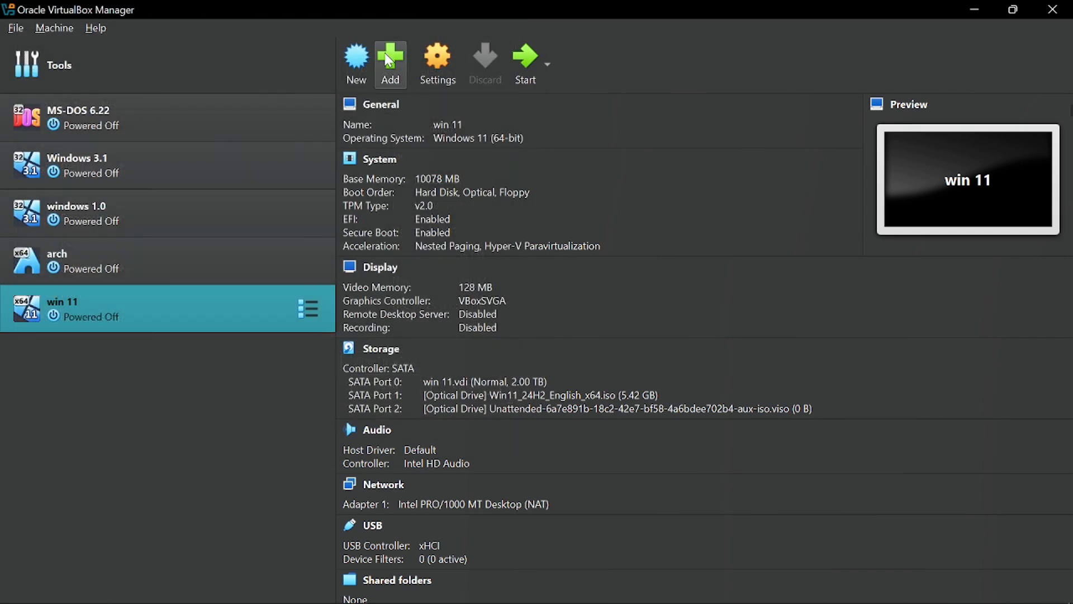
{"action": "left_click", "coordinate": [358, 62]}
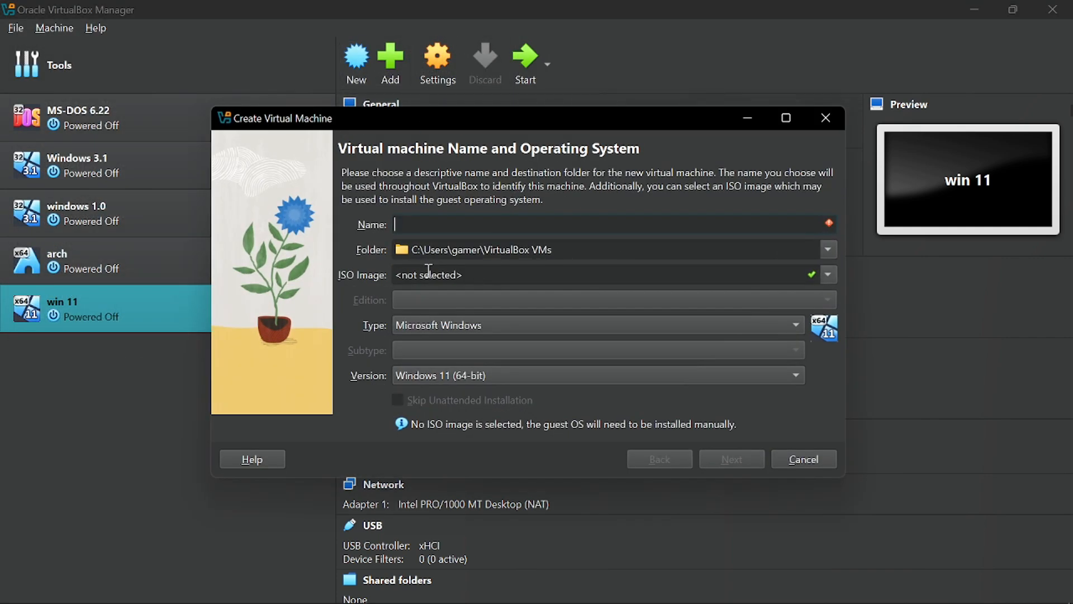
{"action": "left_click", "coordinate": [827, 276]}
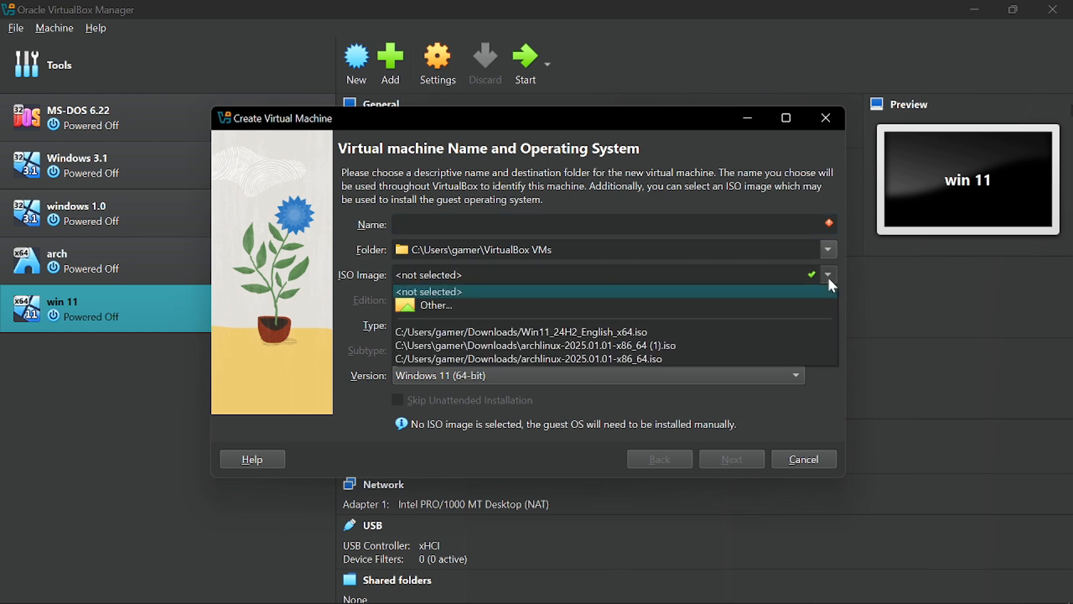
{"action": "left_click", "coordinate": [686, 303]}
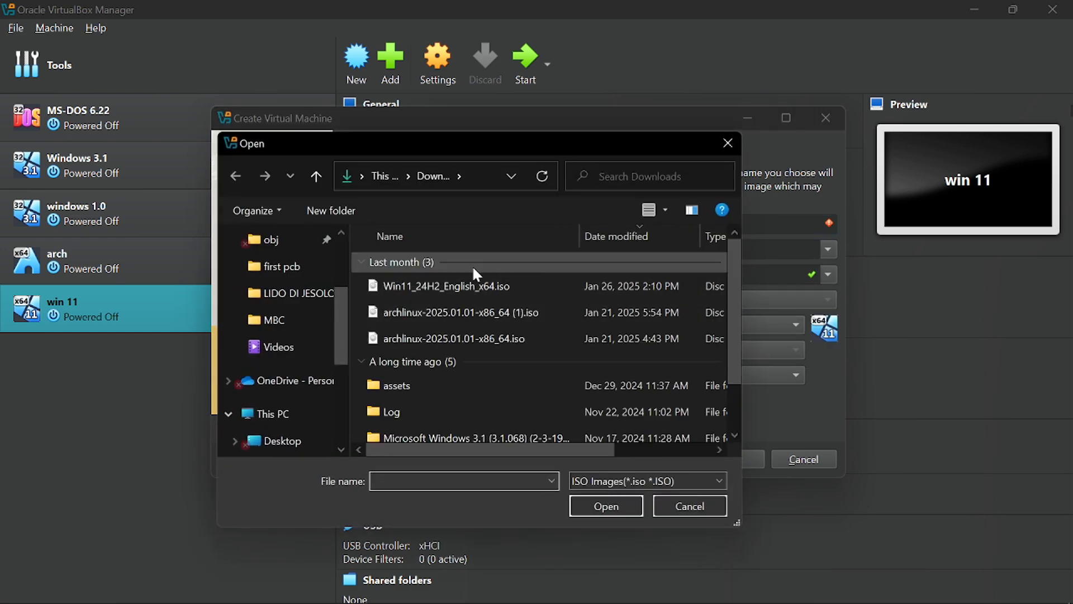
{"action": "double_click", "coordinate": [480, 315]}
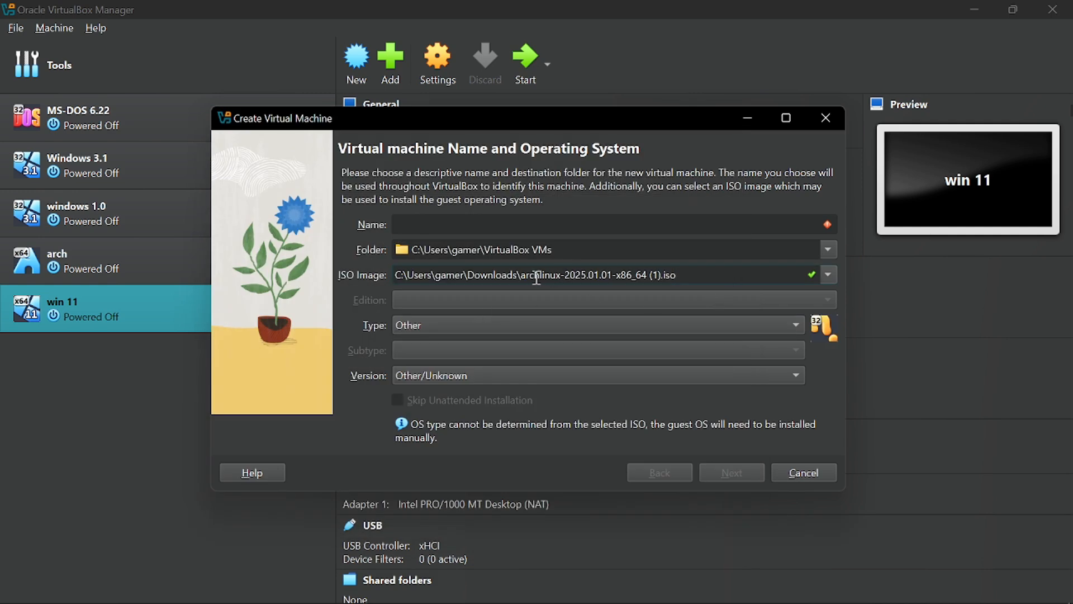
- Name the virtual machine Arch Linux and set its base memory to 4096 MB
{"action": "left_click", "coordinate": [409, 225]}
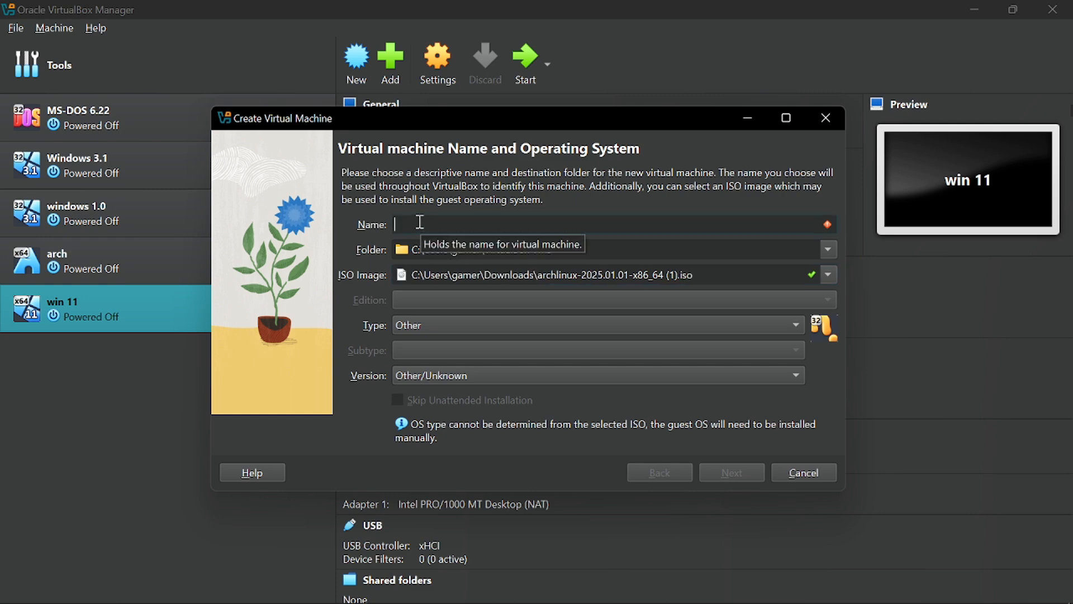
{"action": "type", "text": "Arch Linux"}
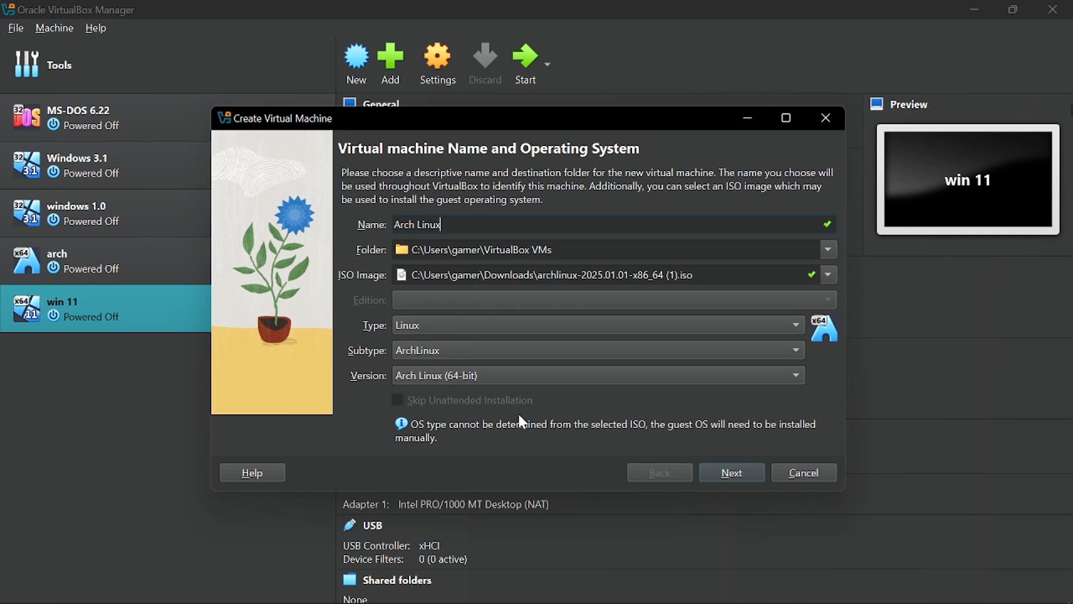
{"action": "left_click", "coordinate": [736, 475]}
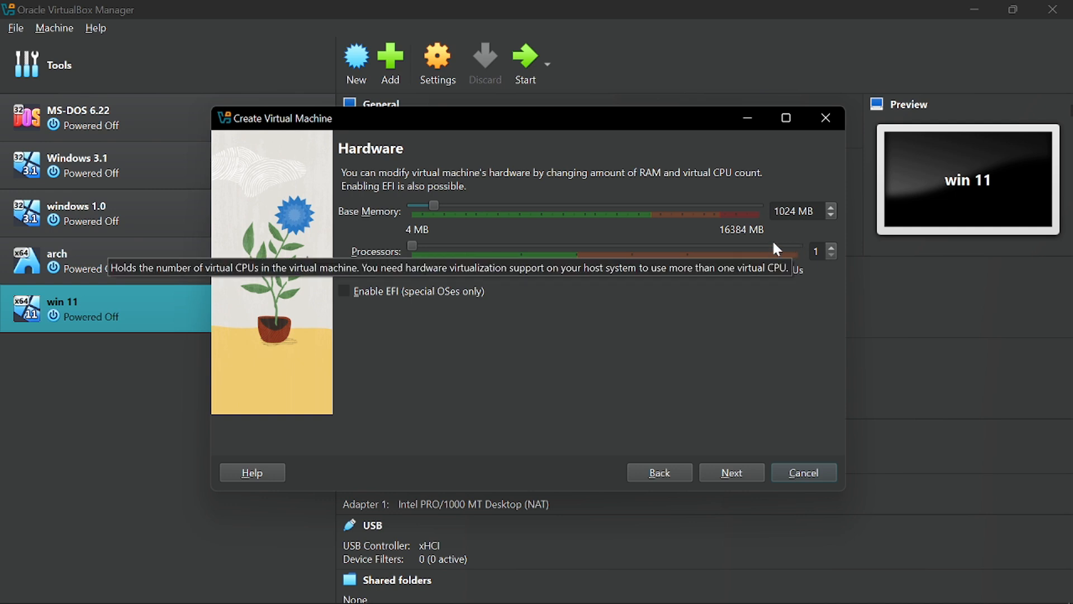
{"action": "left_click_drag", "start_coordinate": [435, 206], "coordinate": [498, 206]}
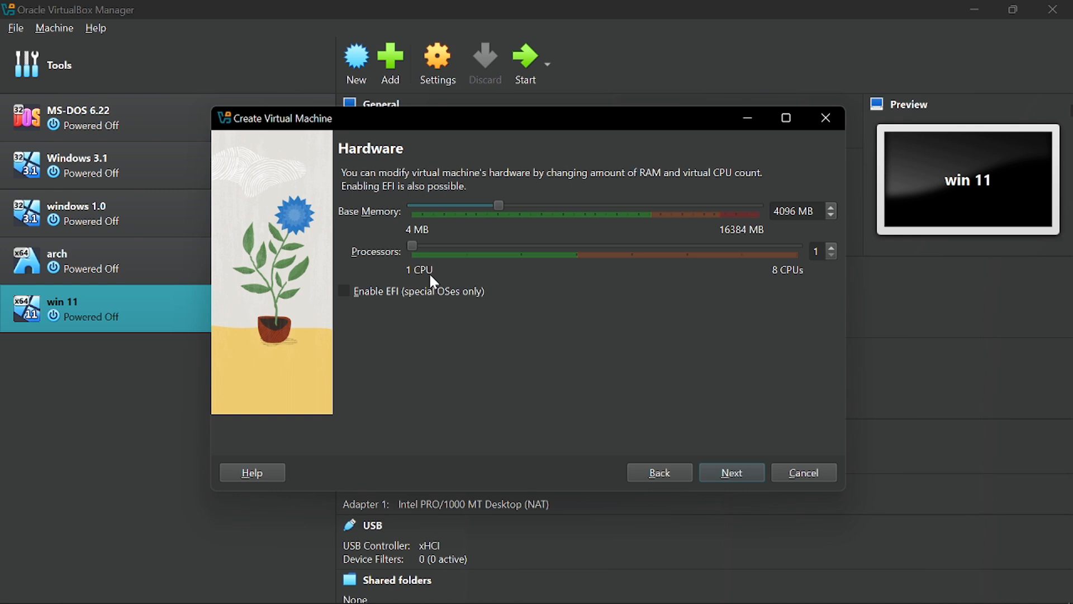
{"action": "left_click", "coordinate": [737, 472]}
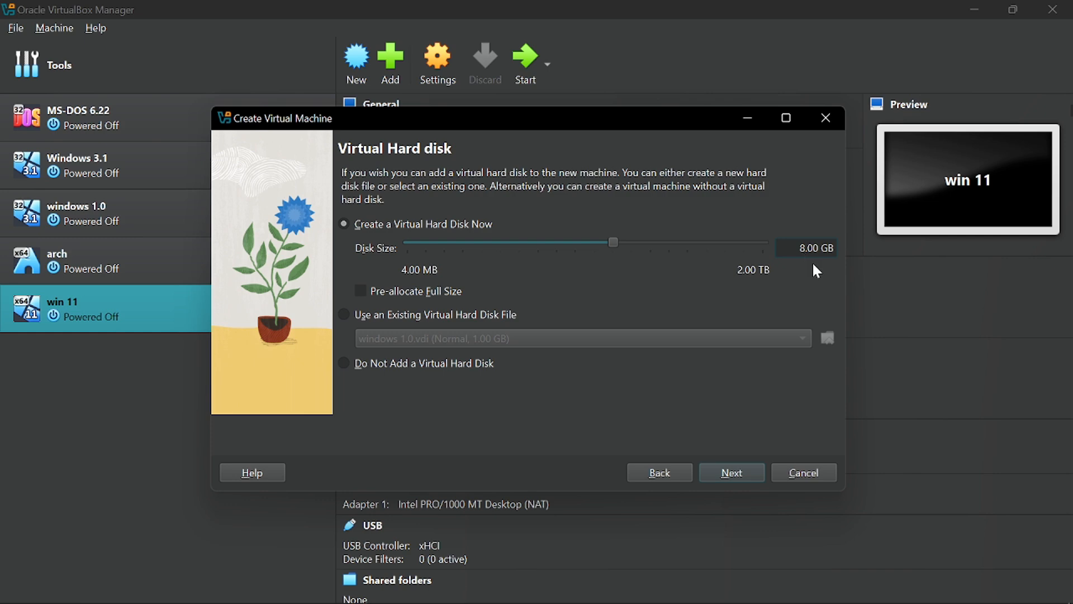
- Set the virtual hard disk size to 100 GB and finish creating the machine
{"action": "key", "text": "BackSpace"}
{"action": "type", "text": "100"}
{"action": "left_click", "coordinate": [743, 473]}
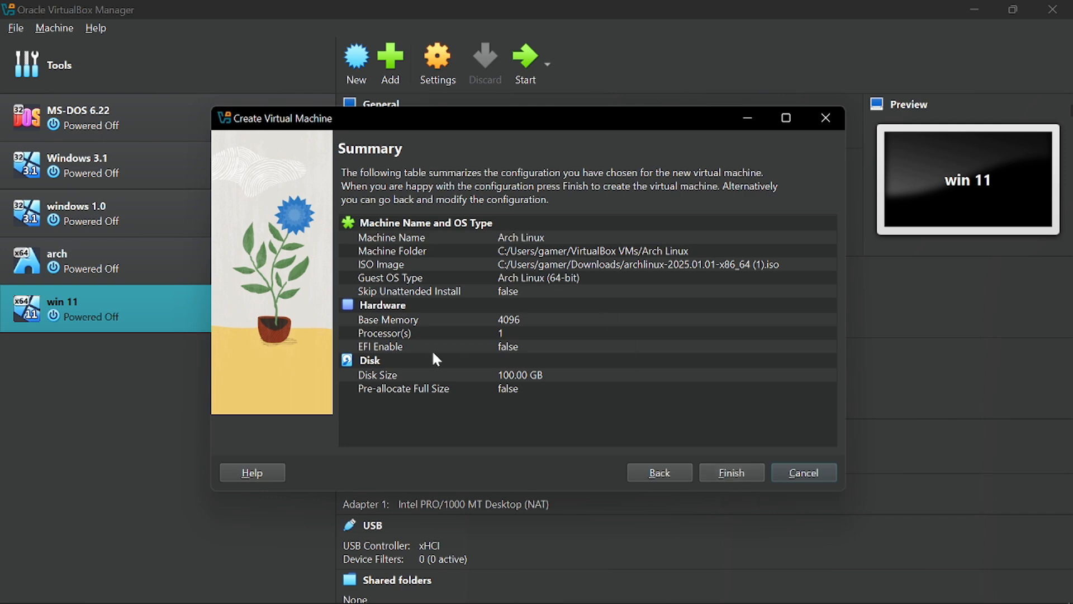
{"action": "left_click", "coordinate": [721, 476]}
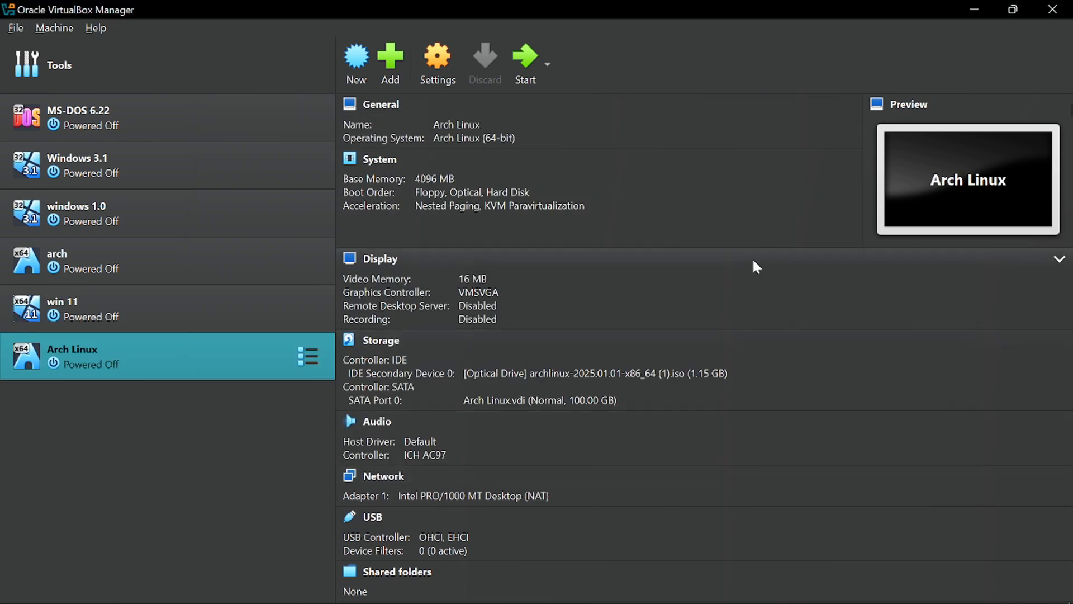
- Start the Arch Linux virtual machine and maximize its window
{"action": "left_click", "coordinate": [533, 72]}
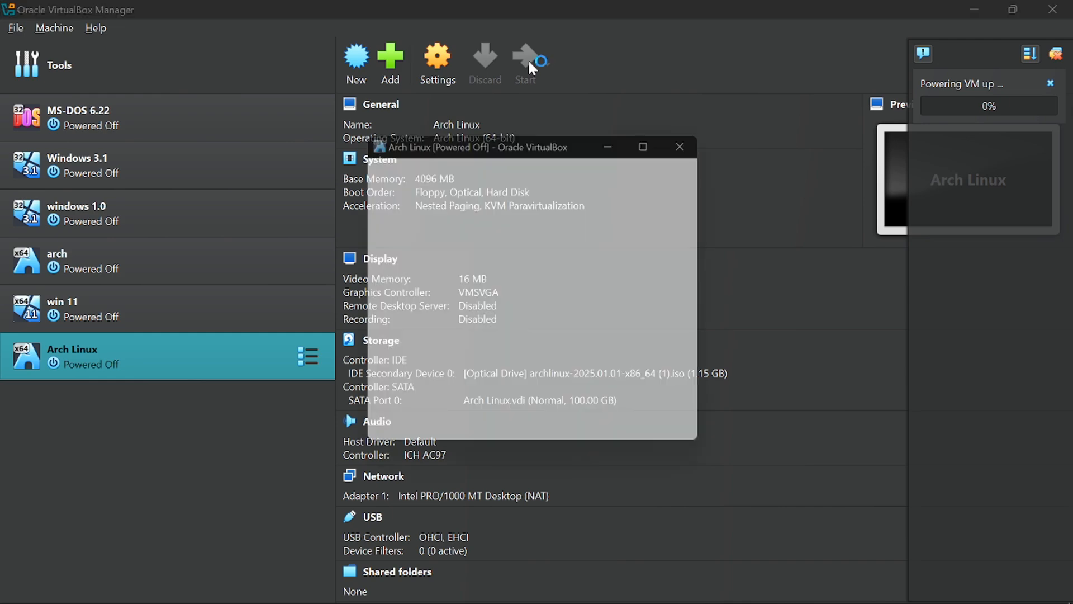
{"action": "left_click_drag", "start_coordinate": [563, 145], "coordinate": [544, 1]}
{"action": "key", "text": "Down"}
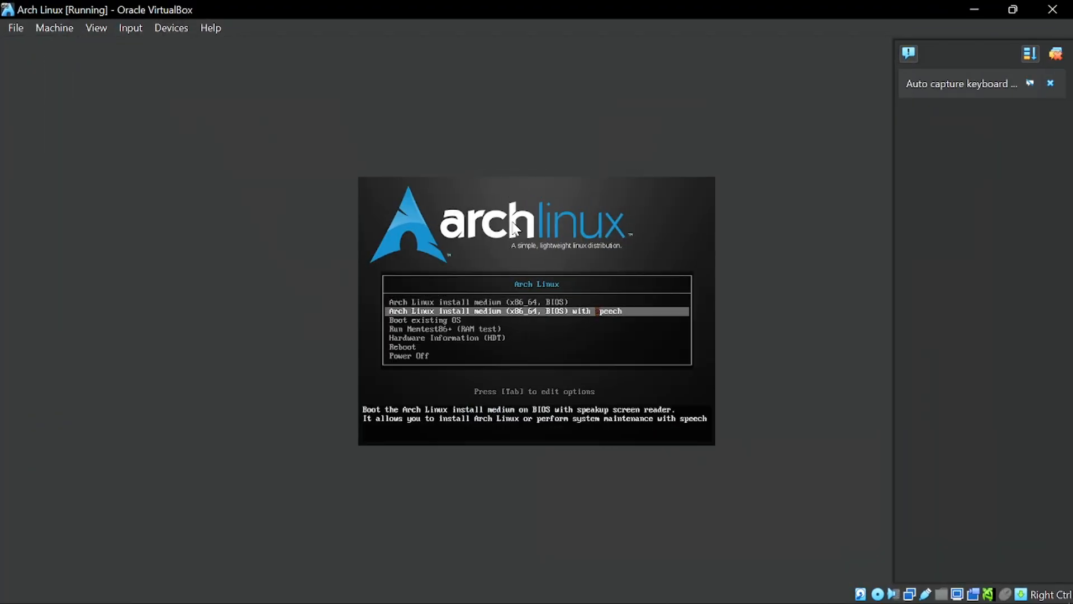
{"action": "key", "text": "Up"}
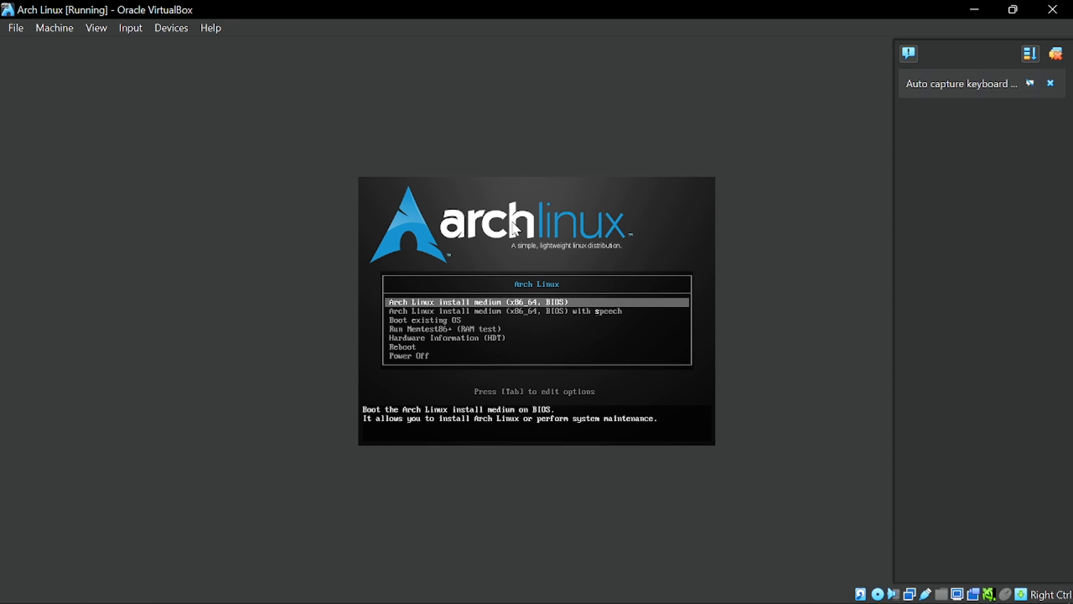
{"action": "key", "text": "Down"}
{"action": "key", "text": "Down"}
{"action": "key", "text": "Down"}
{"action": "key", "text": "Down"}
{"action": "key", "text": "Down"}
{"action": "key", "text": "Down"}
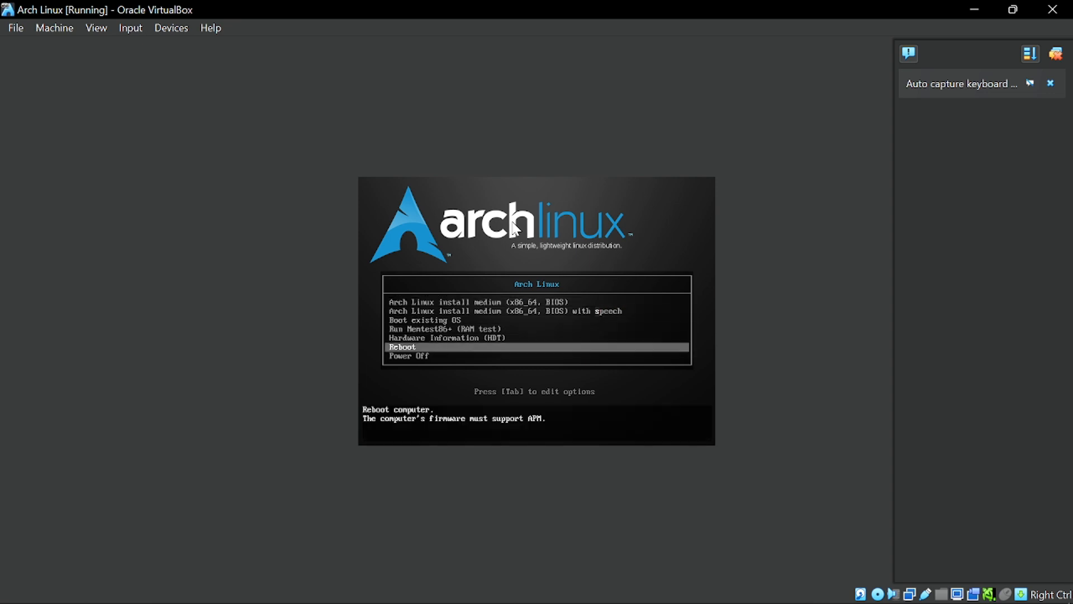
{"action": "key", "text": "Up"}
{"action": "key", "text": "Up"}
{"action": "key", "text": "Up"}
{"action": "key", "text": "Up"}
{"action": "key", "text": "Up"}
{"action": "key", "text": "Up"}
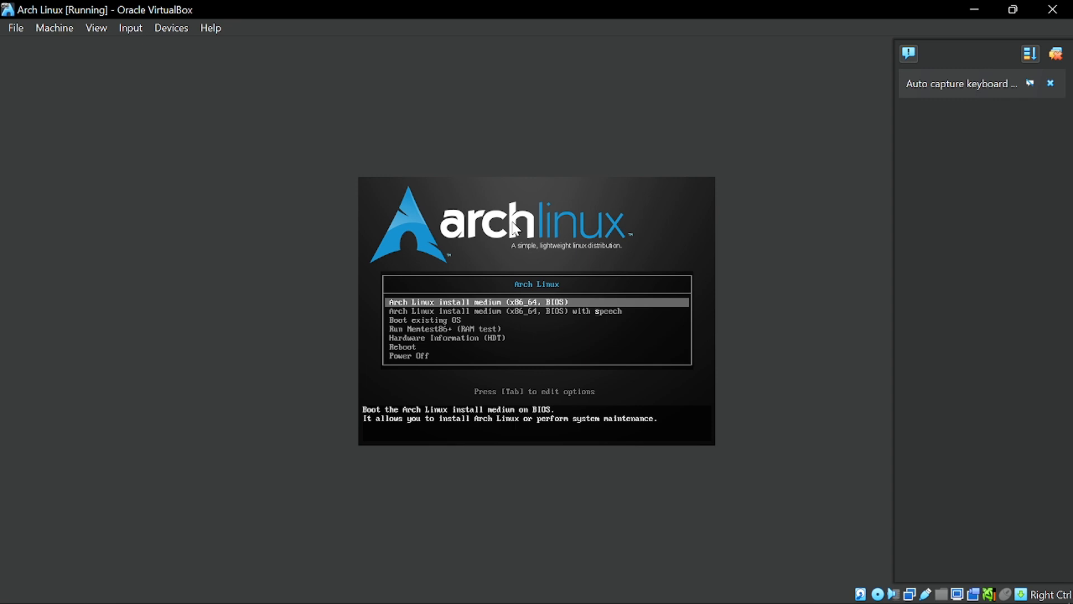
- Boot the Arch Linux install medium (x86_64, BIOS) and run archinstall at the root prompt
{"action": "key", "text": "Return"}
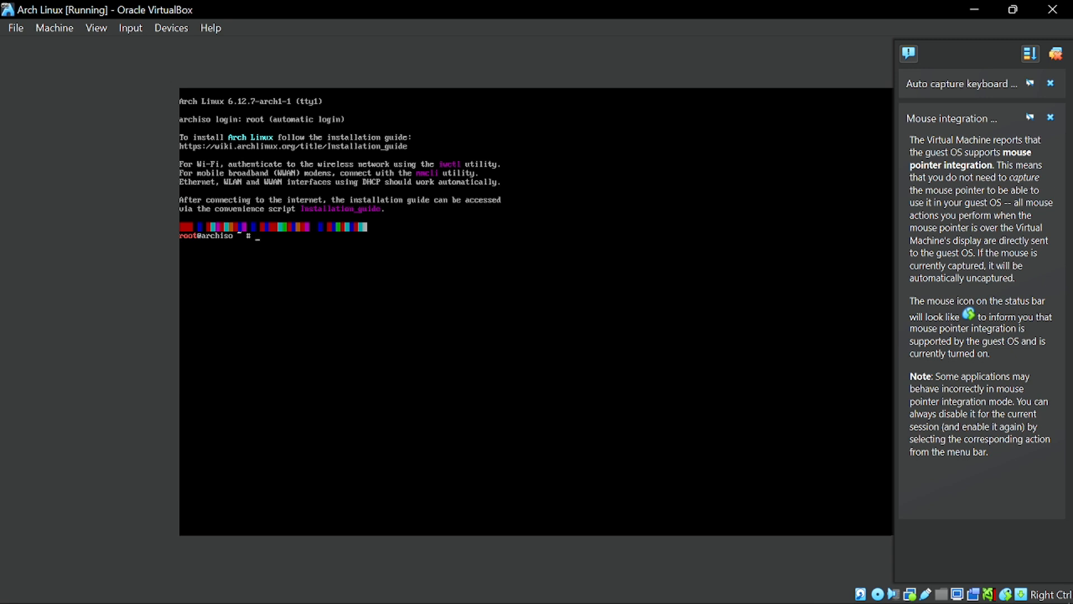
{"action": "type", "text": "archinstall"}
{"action": "key", "text": "Return"}
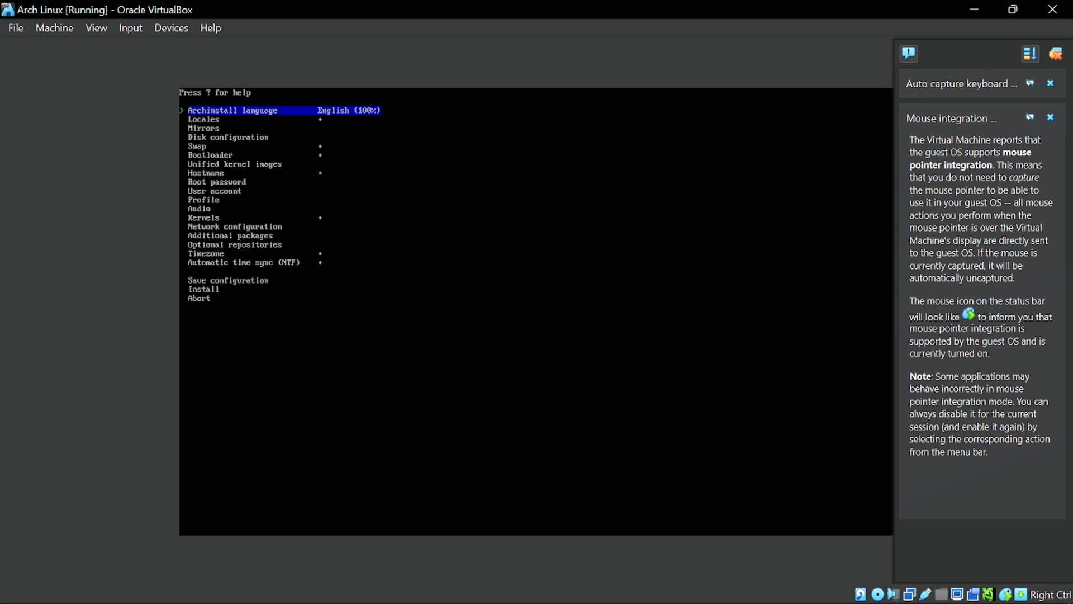
- Look through the archinstall main menu entries and the information shown for each setting
{"action": "key", "text": "Down"}
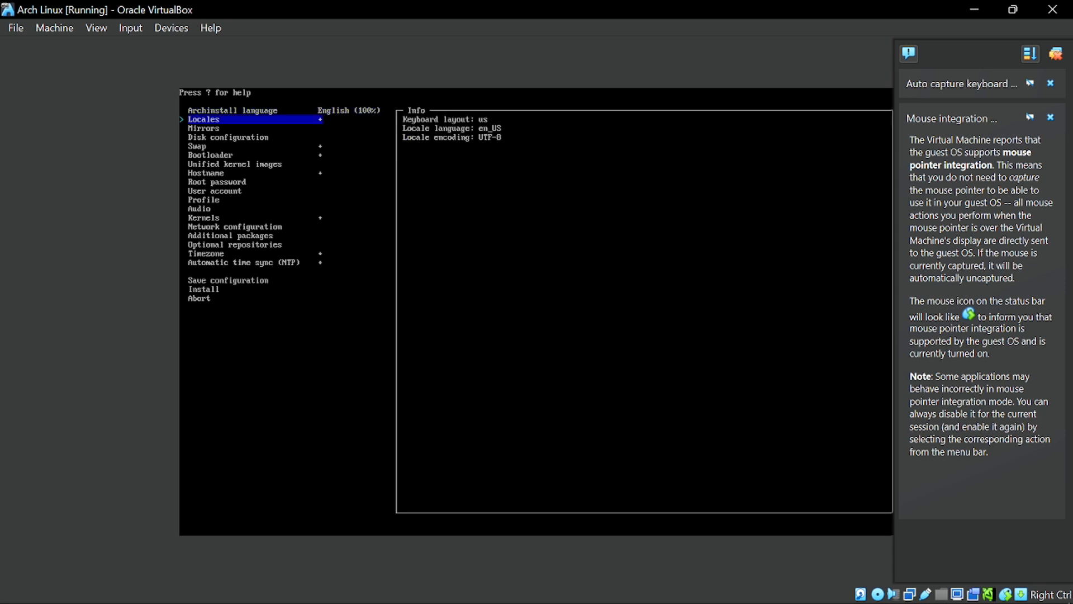
{"action": "key", "text": "Down"}
{"action": "key", "text": "Down"}
{"action": "key", "text": "Down"}
{"action": "key", "text": "Down"}
{"action": "key", "text": "Down"}
{"action": "key", "text": "Down"}
{"action": "key", "text": "Down"}
{"action": "key", "text": "Down"}
{"action": "key", "text": "Down"}
{"action": "key", "text": "Down"}
{"action": "key", "text": "Down"}
{"action": "key", "text": "Down"}
{"action": "key", "text": "Down"}
{"action": "key", "text": "Down"}
{"action": "key", "text": "Down"}
{"action": "key", "text": "Down"}
{"action": "key", "text": "Down"}
{"action": "key", "text": "Down"}
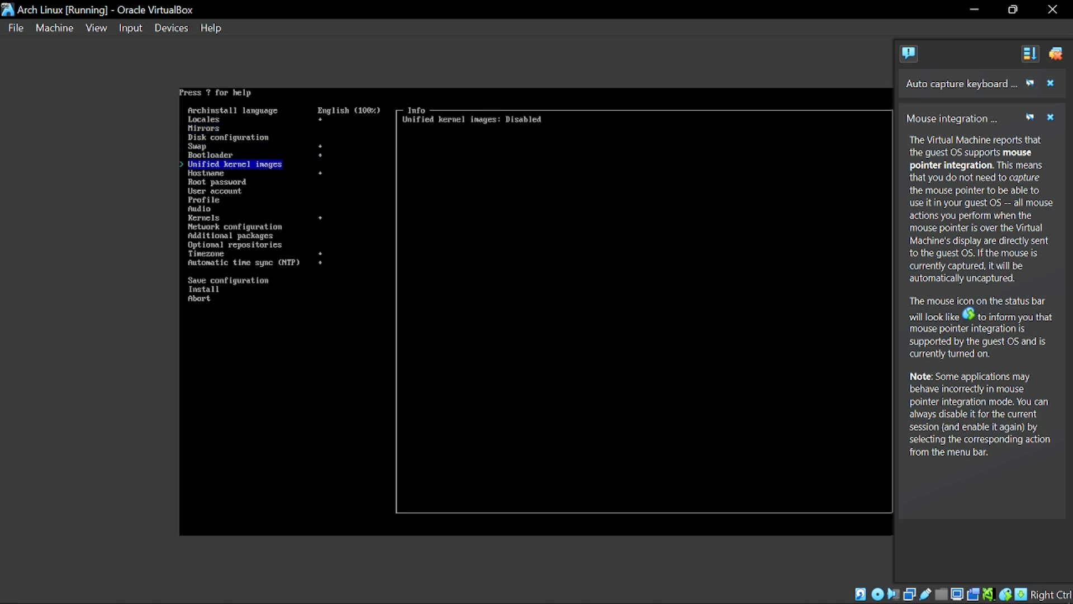
{"action": "key", "text": "Up"}
{"action": "key", "text": "Up"}
{"action": "key", "text": "Up"}
{"action": "key", "text": "Up"}
{"action": "key", "text": "Up"}
{"action": "key", "text": "Up"}
{"action": "key", "text": "Up"}
{"action": "key", "text": "Up"}
{"action": "key", "text": "Up"}
{"action": "key", "text": "Up"}
{"action": "key", "text": "Up"}
{"action": "key", "text": "Up"}
{"action": "key", "text": "Up"}
{"action": "key", "text": "Up"}
{"action": "key", "text": "Up"}
{"action": "key", "text": "Up"}
{"action": "key", "text": "Up"}
{"action": "key", "text": "Up"}
{"action": "key", "text": "Up"}
{"action": "key", "text": "Up"}
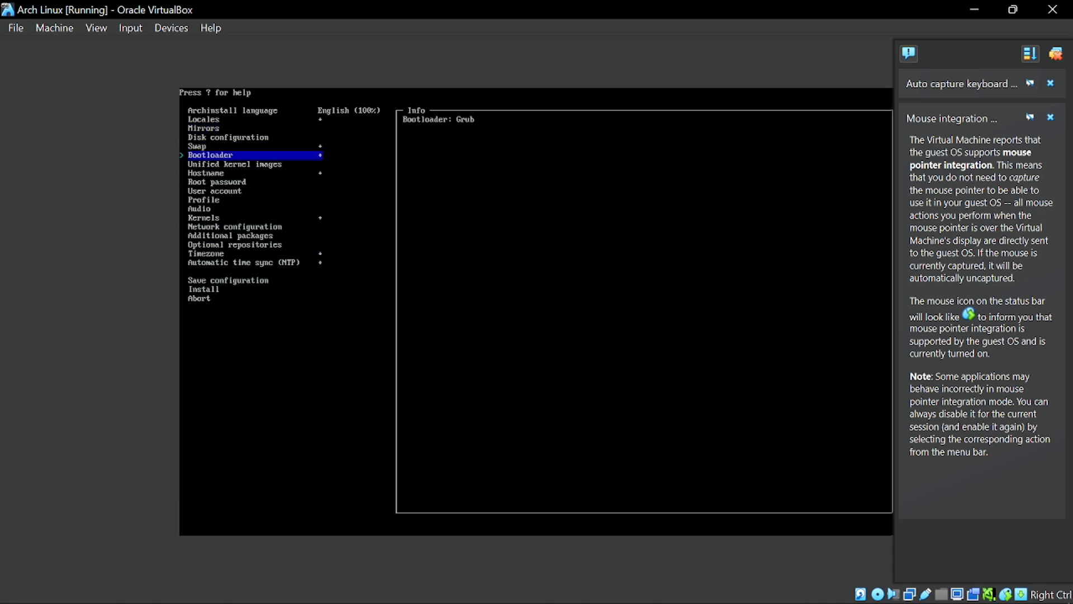
{"action": "key", "text": "Down"}
{"action": "key", "text": "Up"}
{"action": "key", "text": "Up"}
{"action": "key", "text": "Up"}
{"action": "key", "text": "Up"}
{"action": "key", "text": "Up"}
{"action": "key", "text": "Up"}
{"action": "key", "text": "Up"}
{"action": "key", "text": "Up"}
{"action": "key", "text": "Up"}
{"action": "key", "text": "Up"}
{"action": "key", "text": "Up"}
{"action": "key", "text": "Up"}
{"action": "key", "text": "Up"}
{"action": "key", "text": "Up"}
{"action": "key", "text": "Up"}
{"action": "key", "text": "Up"}
{"action": "key", "text": "Up"}
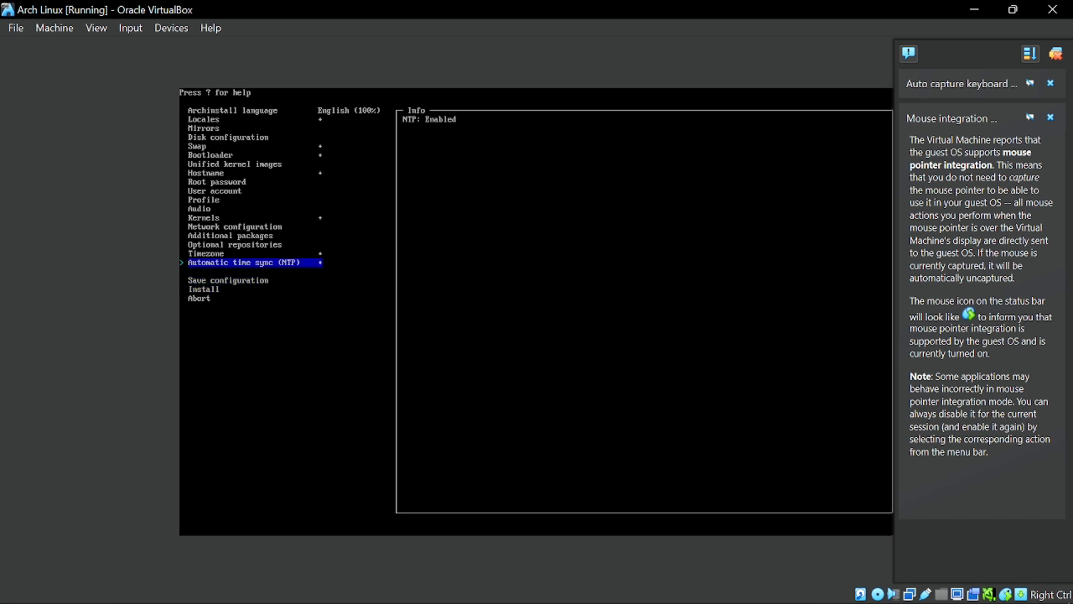
{"action": "key", "text": "Up"}
{"action": "key", "text": "Up"}
{"action": "key", "text": "Up"}
{"action": "key", "text": "Up"}
{"action": "key", "text": "Up"}
{"action": "key", "text": "Down"}
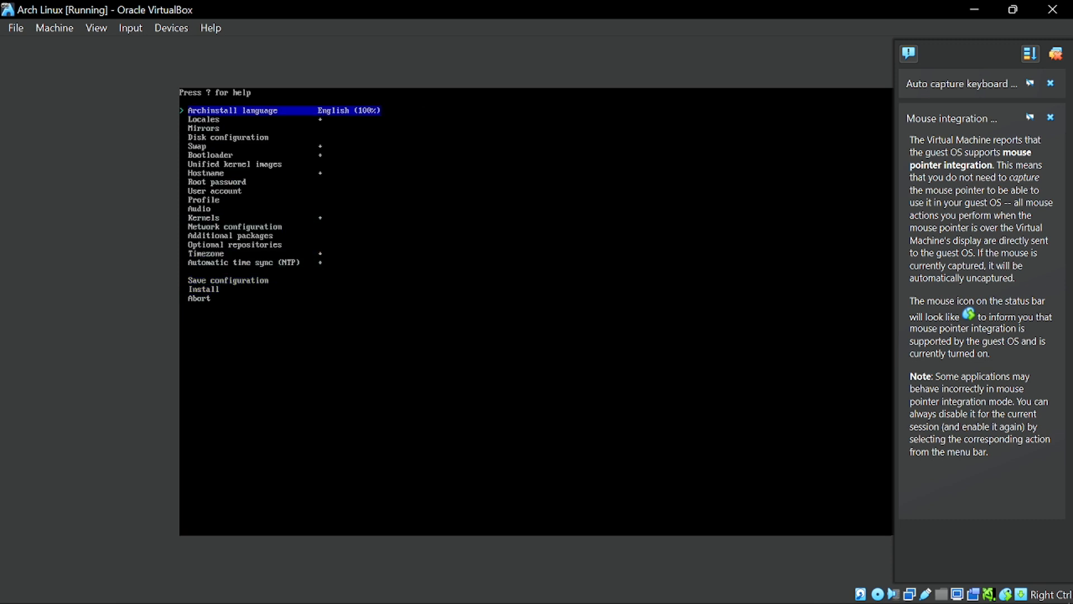
- Open the list of mirror regions from the Mirrors settings
{"action": "key", "text": "Down"}
{"action": "key", "text": "Up"}
{"action": "key", "text": "Down"}
{"action": "key", "text": "Down"}
{"action": "key", "text": "Return"}
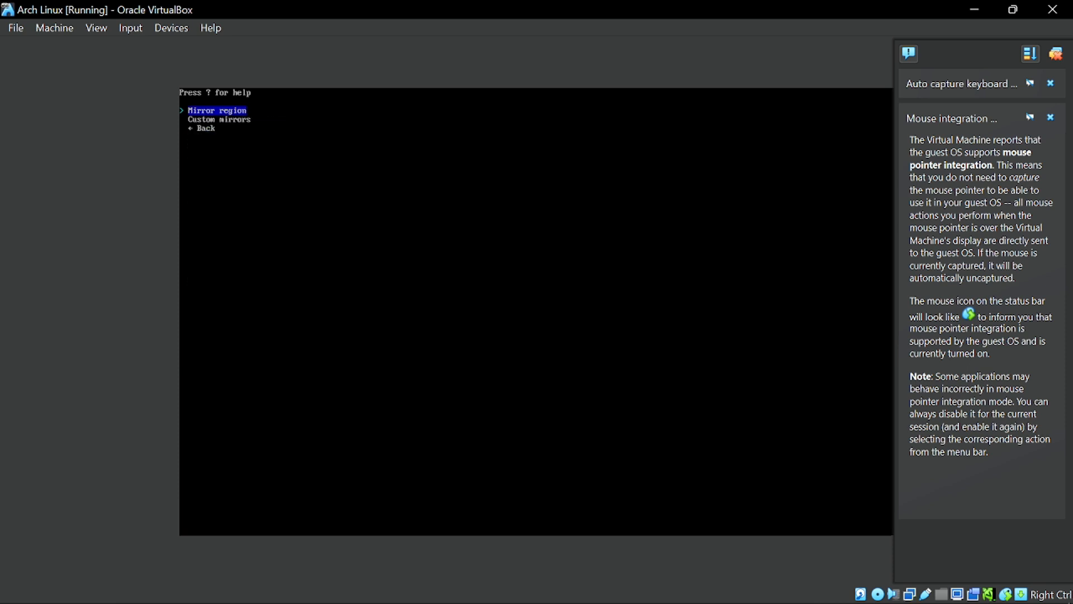
{"action": "key", "text": "Down"}
{"action": "key", "text": "Up"}
{"action": "key", "text": "Down"}
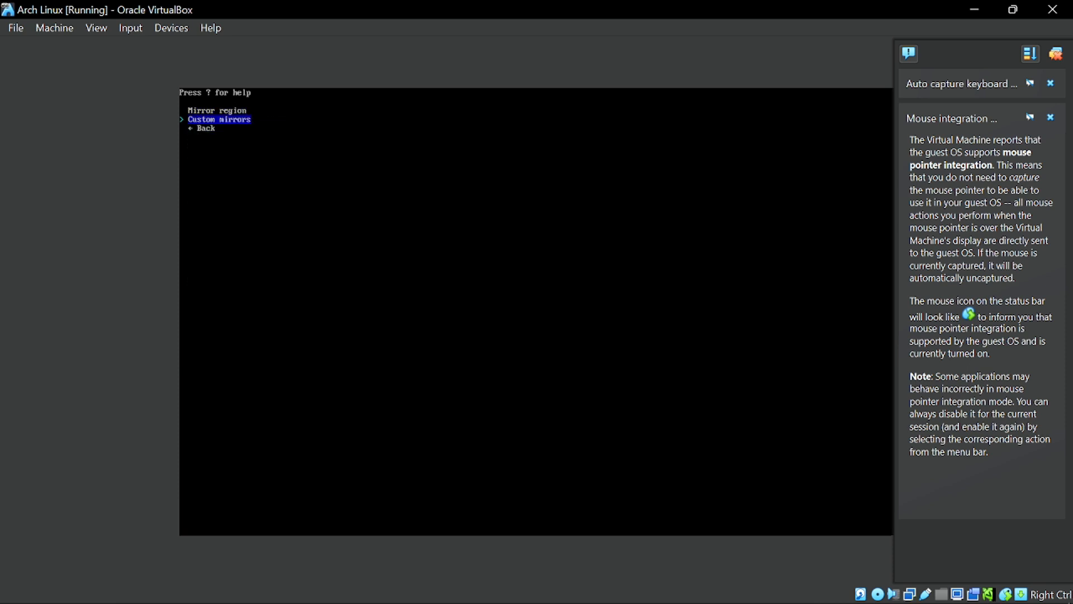
{"action": "key", "text": "Up"}
{"action": "key", "text": "Return"}
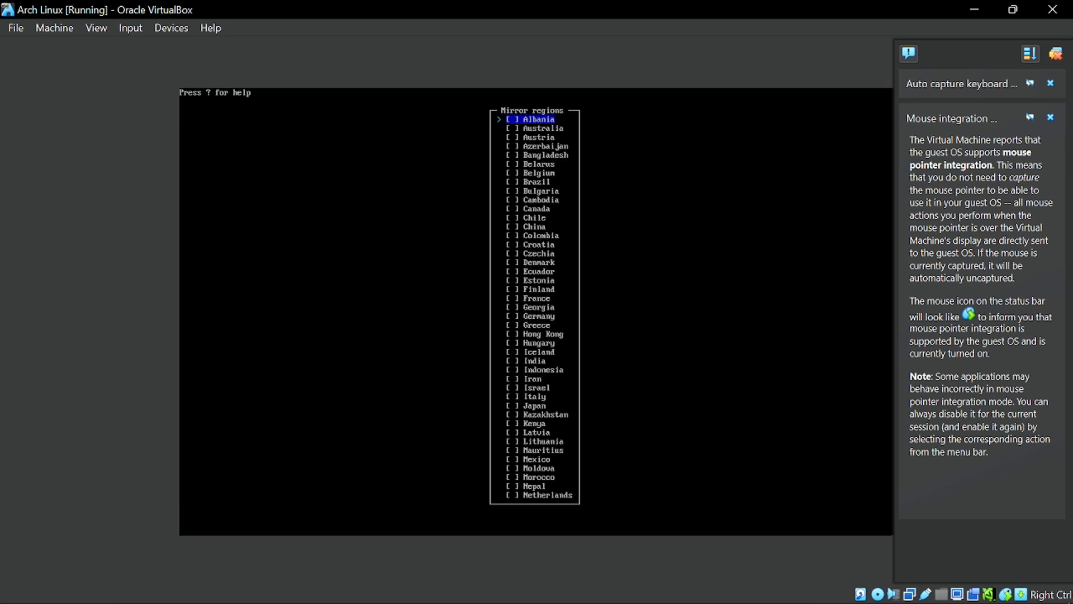
{"action": "key", "text": "Down"}
{"action": "key", "text": "Down"}
{"action": "key", "text": "Up"}
{"action": "key", "text": "Up"}
{"action": "type", "text": "unin"}
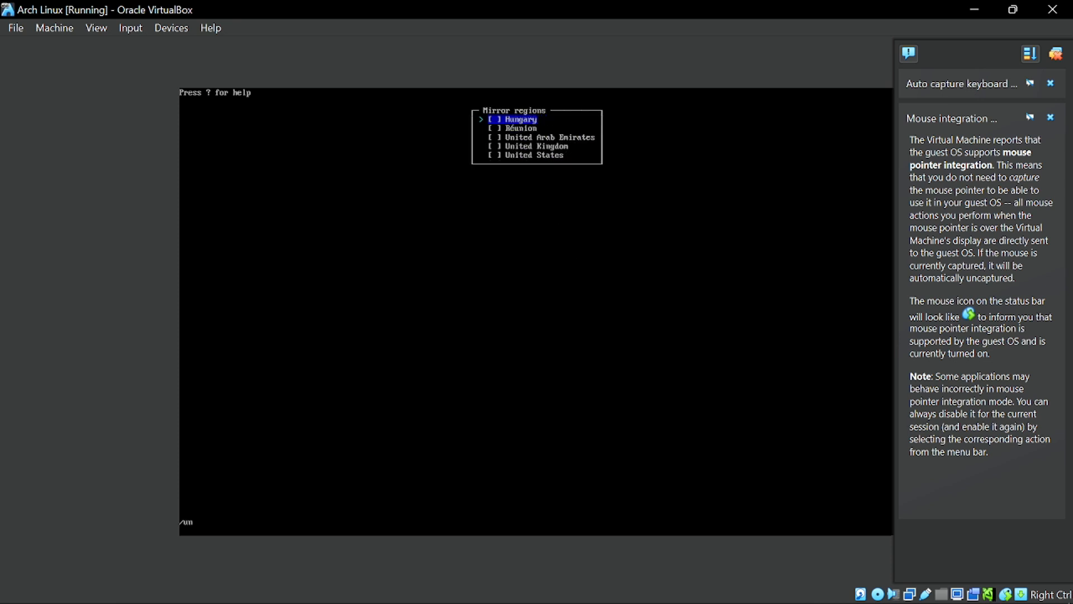
{"action": "key", "text": "BackSpace"}
{"action": "key", "text": "BackSpace"}
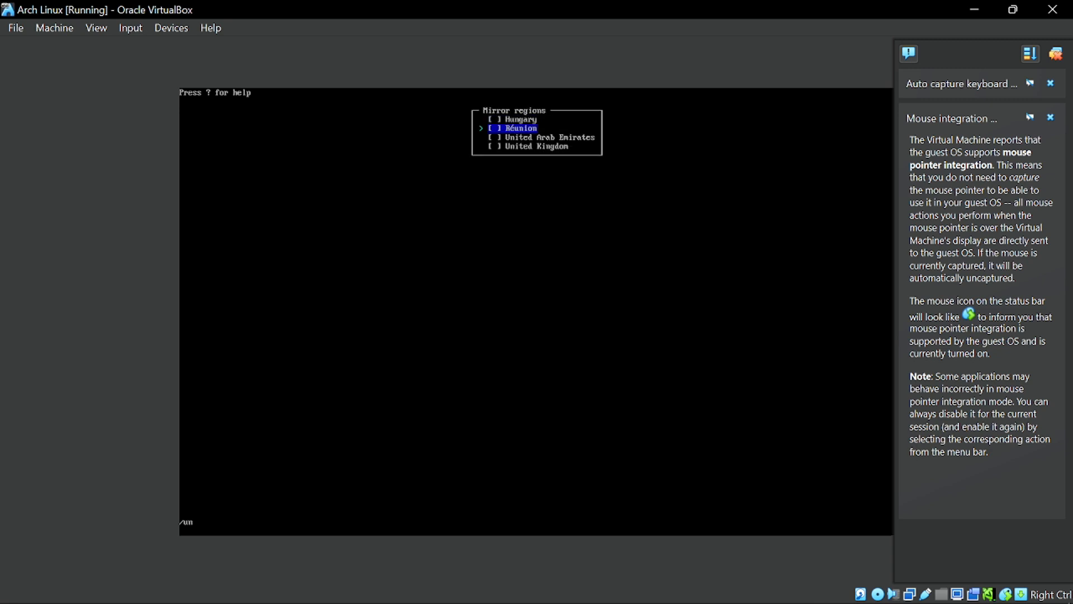
{"action": "key", "text": "BackSpace"}
{"action": "key", "text": "BackSpace"}
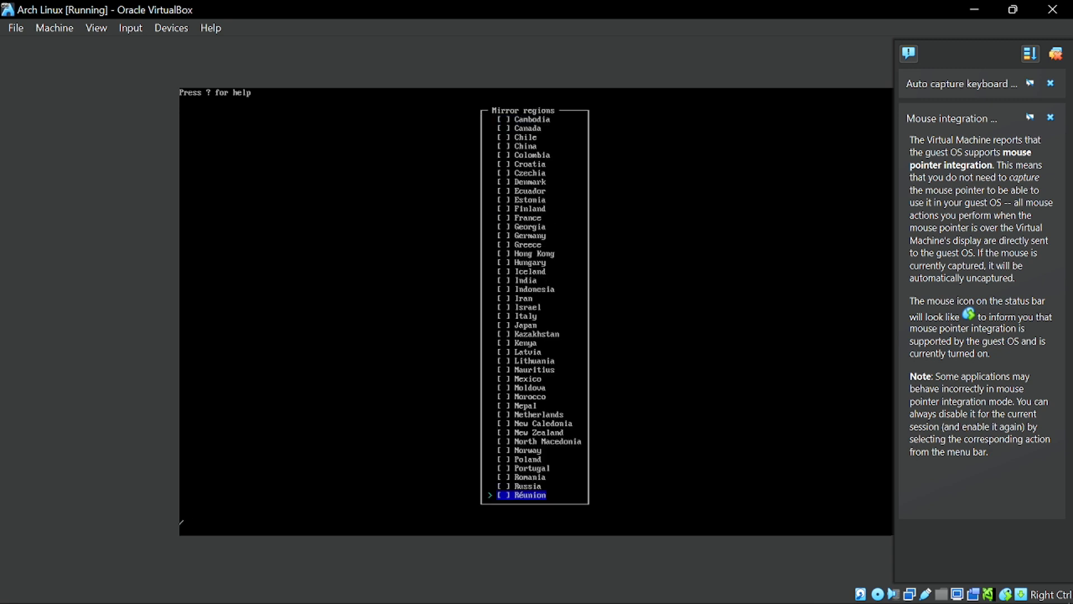
- Filter the mirror regions by "alba", choose Albania, and return to the main menu
{"action": "type", "text": "alba"}
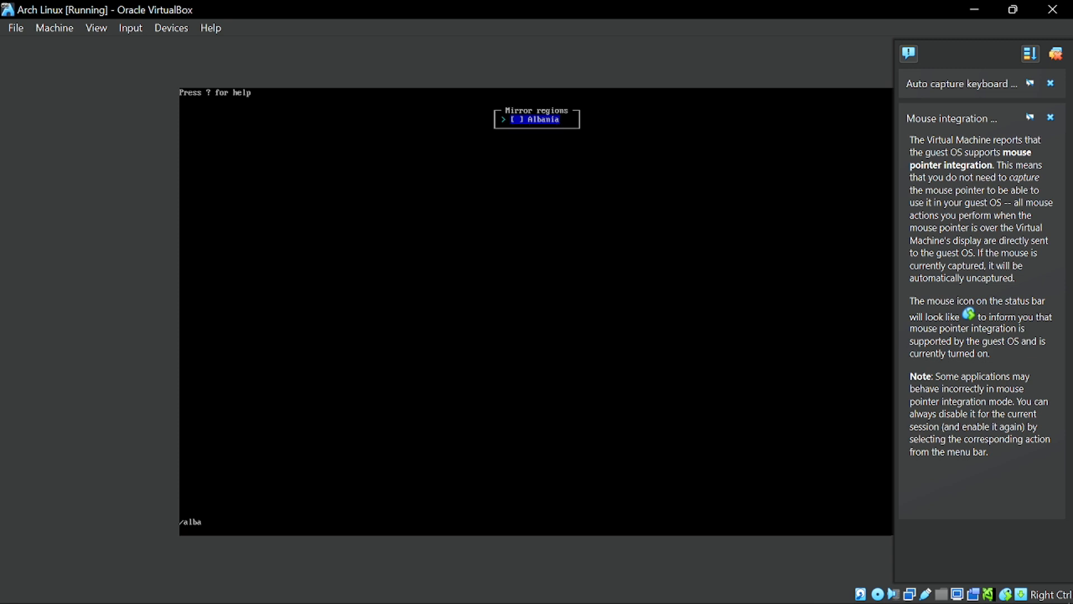
{"action": "key", "text": "Return"}
{"action": "key", "text": "Down"}
{"action": "key", "text": "Down"}
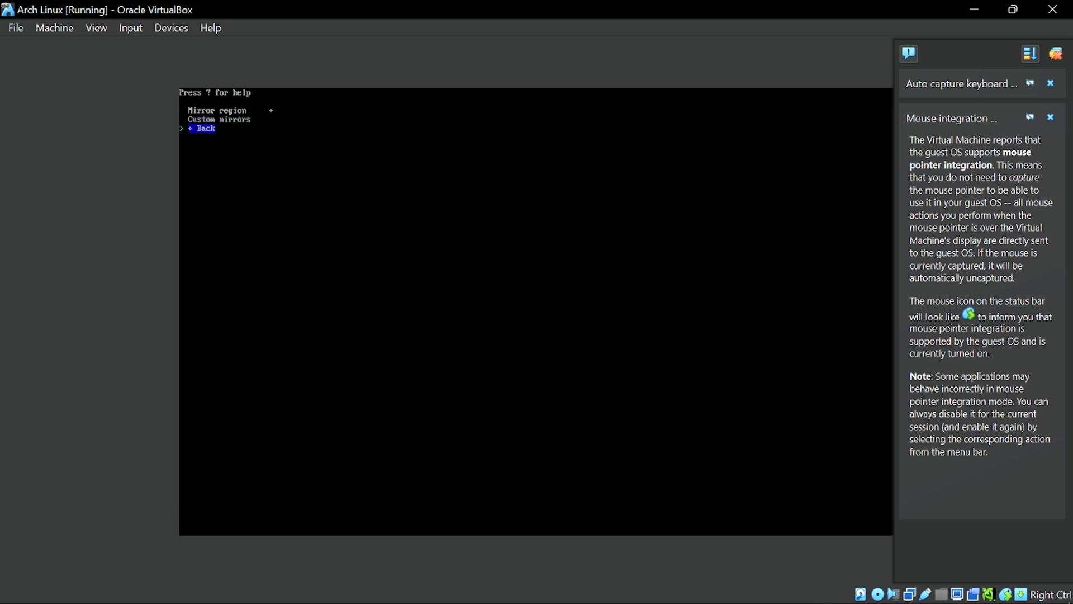
{"action": "key", "text": "Return"}
- Set the disk partitioning to the best-effort default partition layout on the ATA VBOX HARDDISK (/dev/sda)
{"action": "key", "text": "Down"}
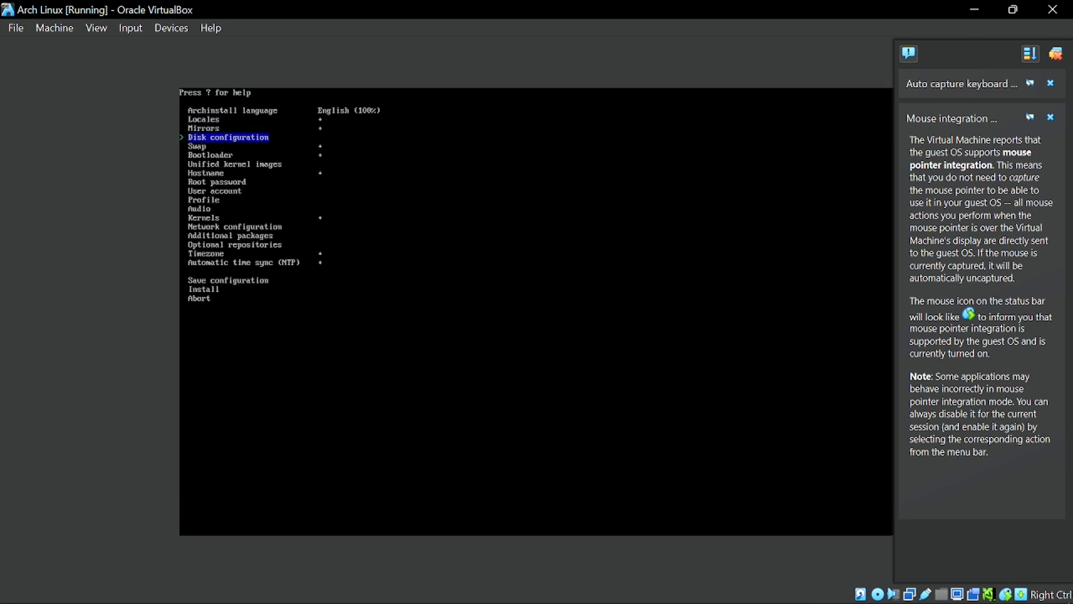
{"action": "key", "text": "Return"}
{"action": "key", "text": "Down"}
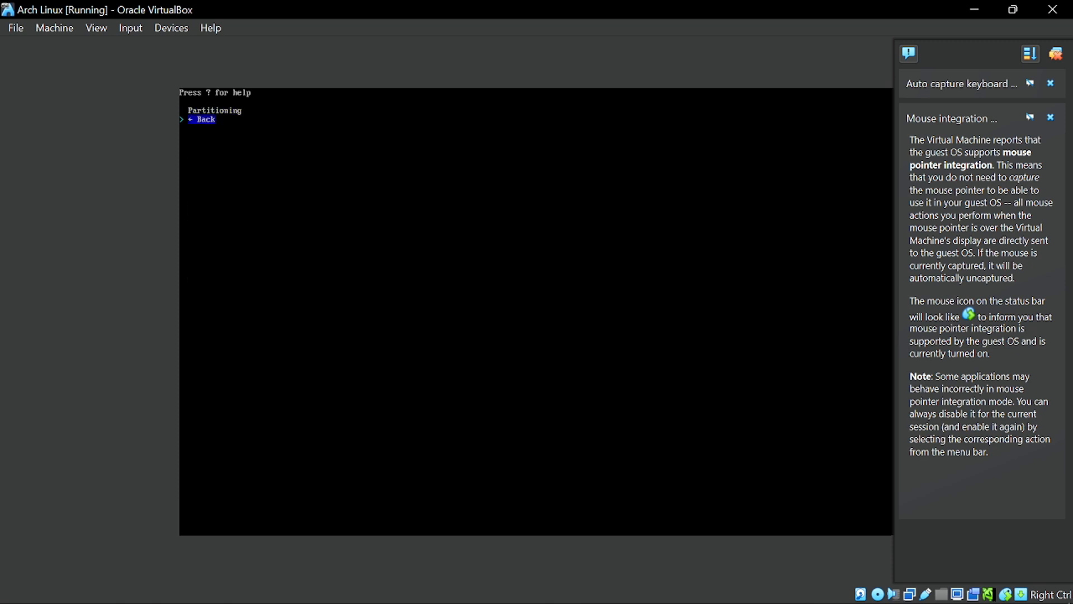
{"action": "key", "text": "Up"}
{"action": "key", "text": "Return"}
{"action": "key", "text": "Down"}
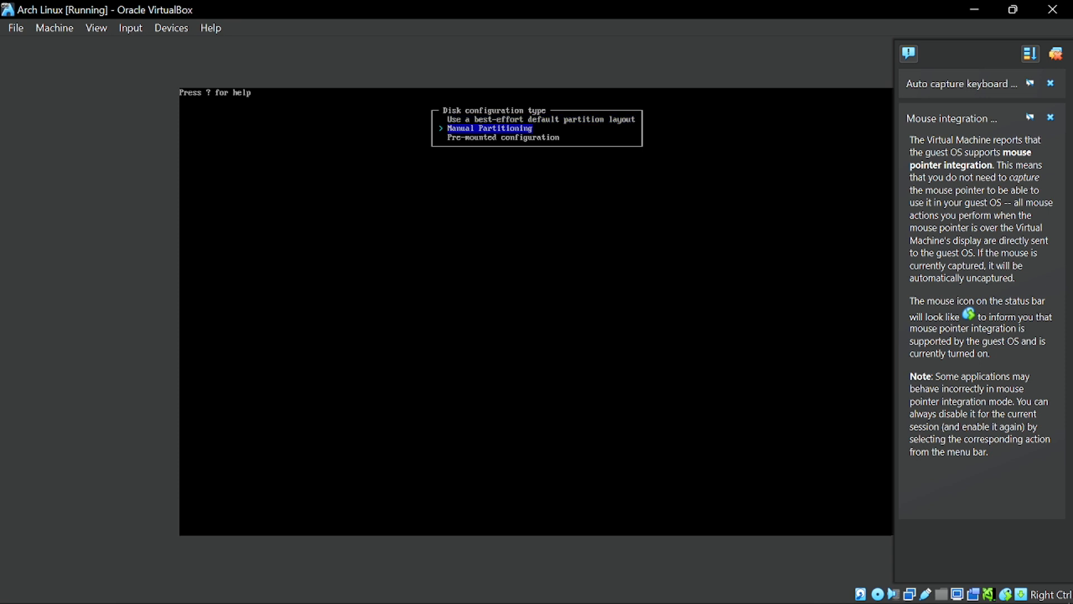
{"action": "key", "text": "Up"}
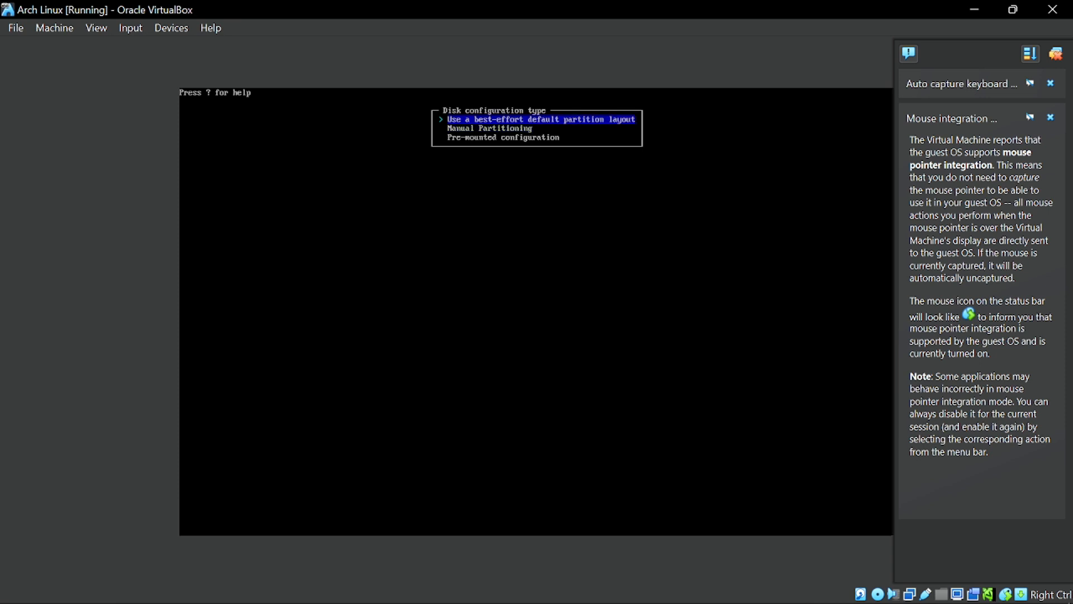
{"action": "key", "text": "Return"}
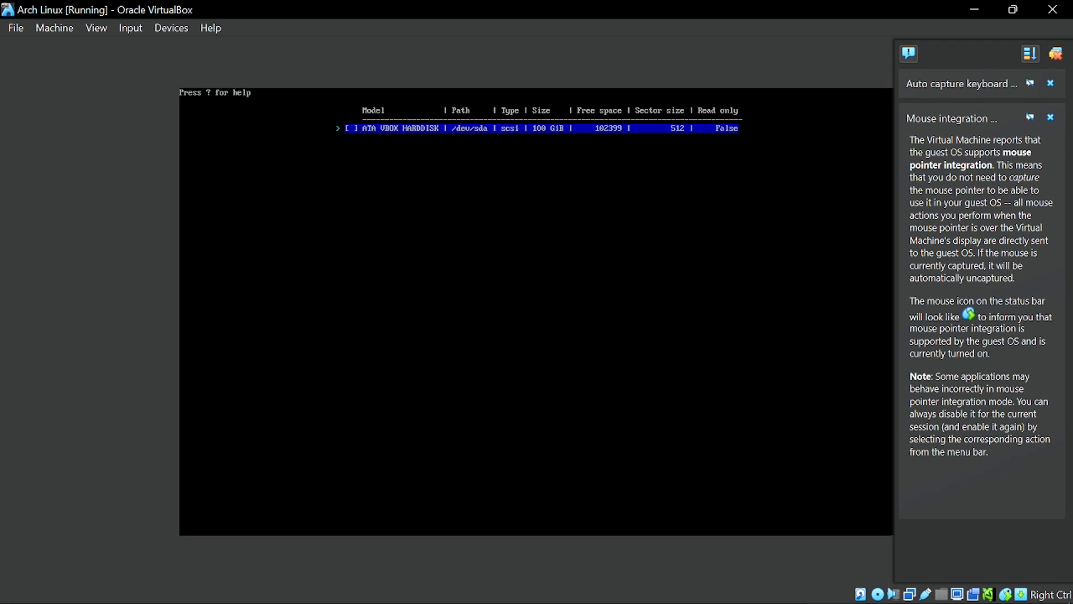
{"action": "key", "text": "Return"}
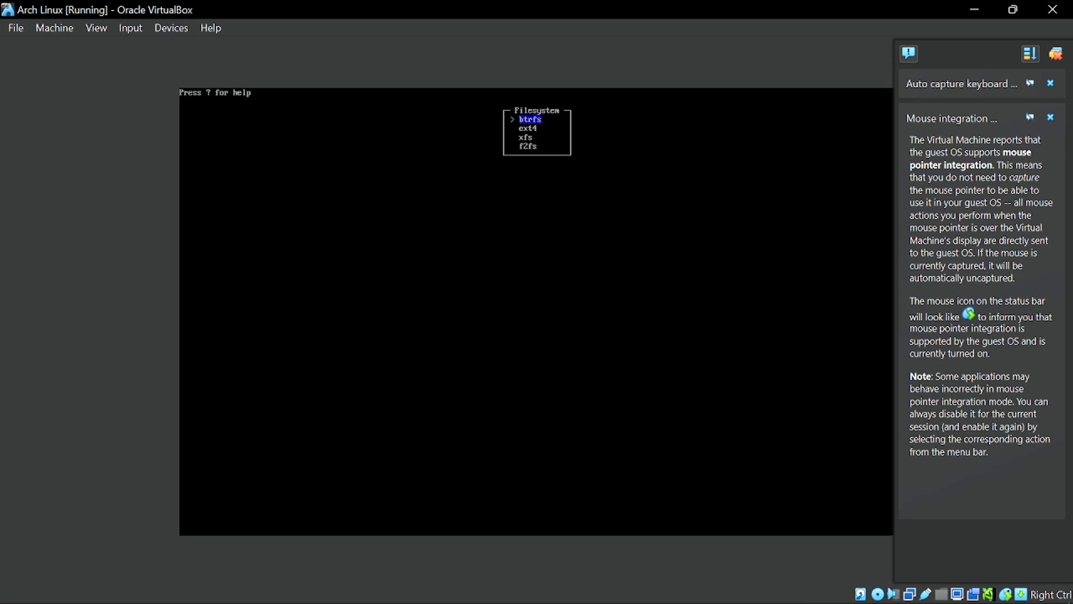
- Choose btrfs as the filesystem and decline the default BTRFS subvolume structure
{"action": "key", "text": "Down"}
{"action": "key", "text": "Down"}
{"action": "key", "text": "Up"}
{"action": "key", "text": "Up"}
{"action": "key", "text": "Up"}
{"action": "key", "text": "Return"}
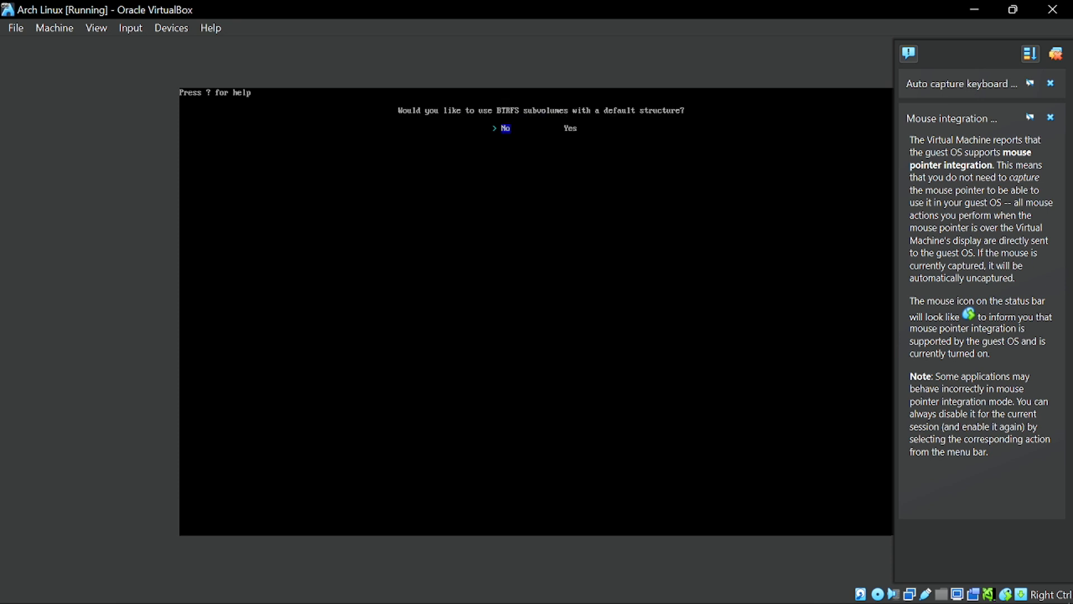
{"action": "key", "text": "Return"}
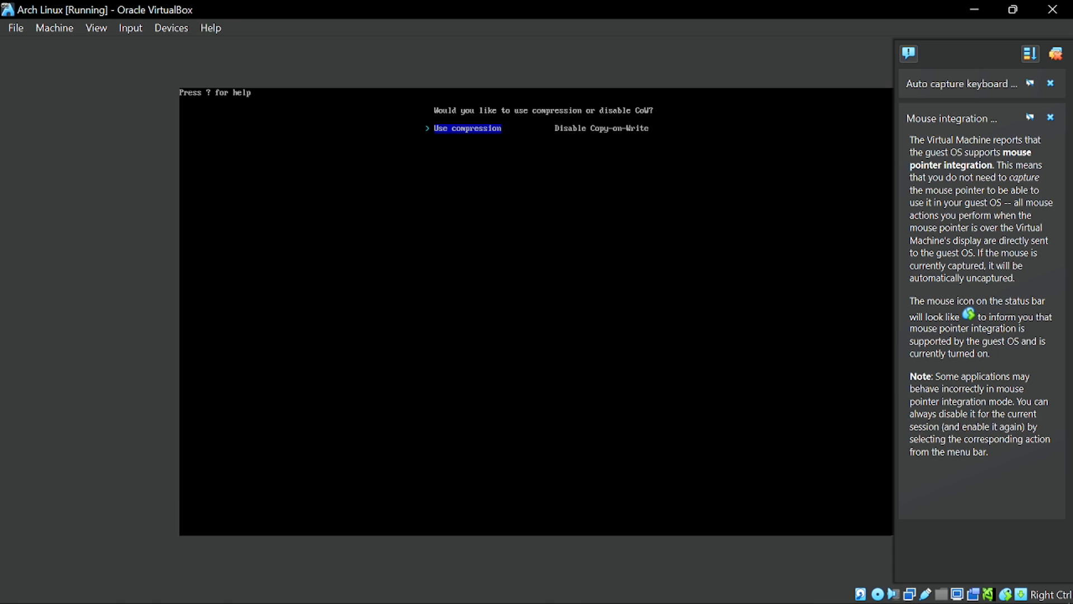
- Enable btrfs compression, decline a separate /home partition, and return to the main menu
{"action": "key", "text": "Right"}
{"action": "key", "text": "Left"}
{"action": "key", "text": "Return"}
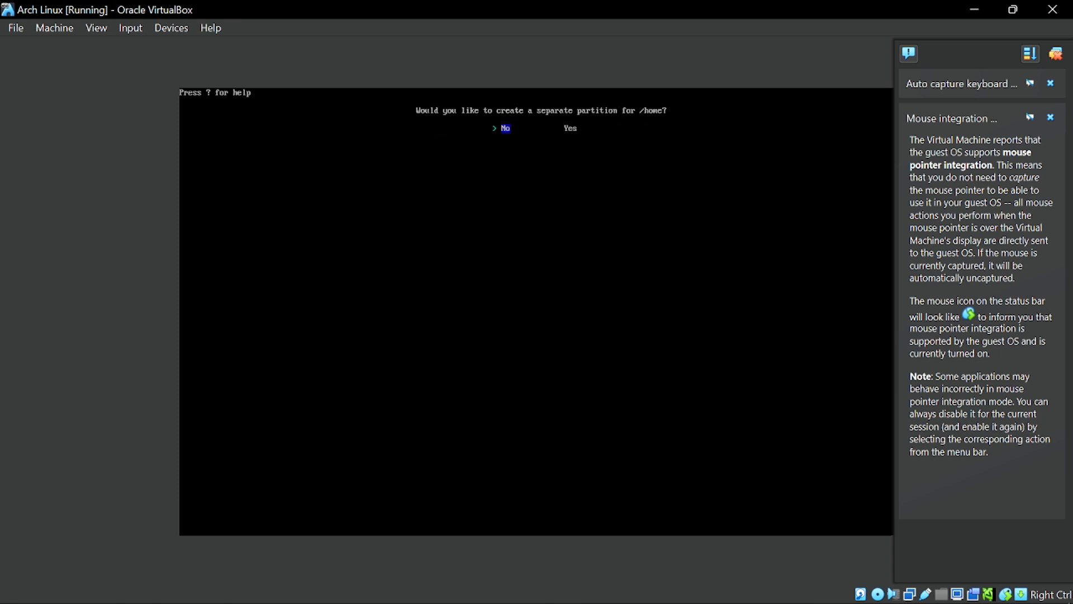
{"action": "key", "text": "Right"}
{"action": "key", "text": "Left"}
{"action": "key", "text": "Return"}
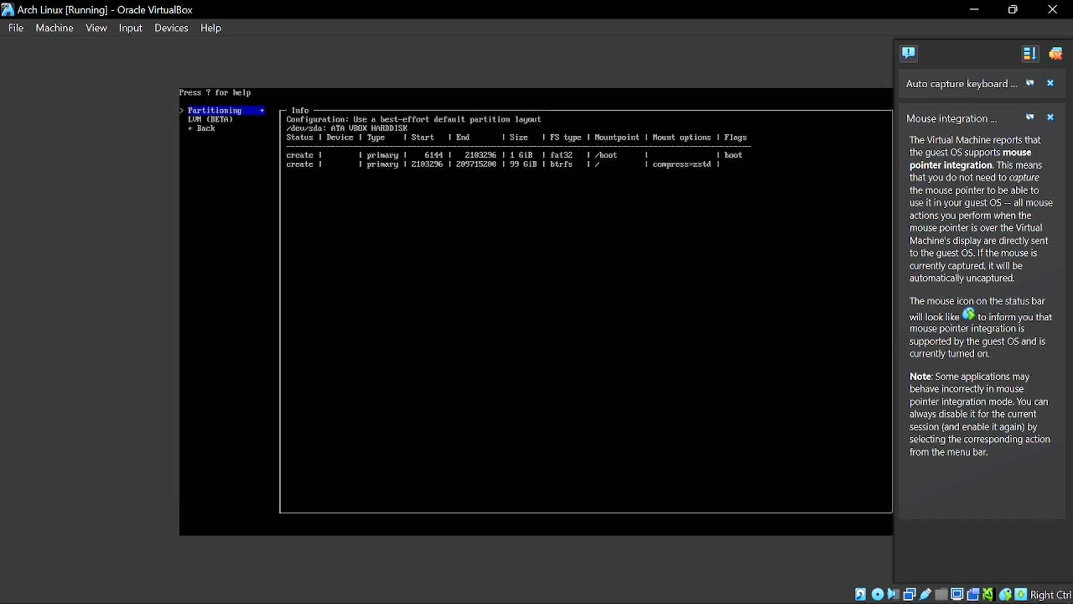
{"action": "key", "text": "Down"}
{"action": "key", "text": "Down"}
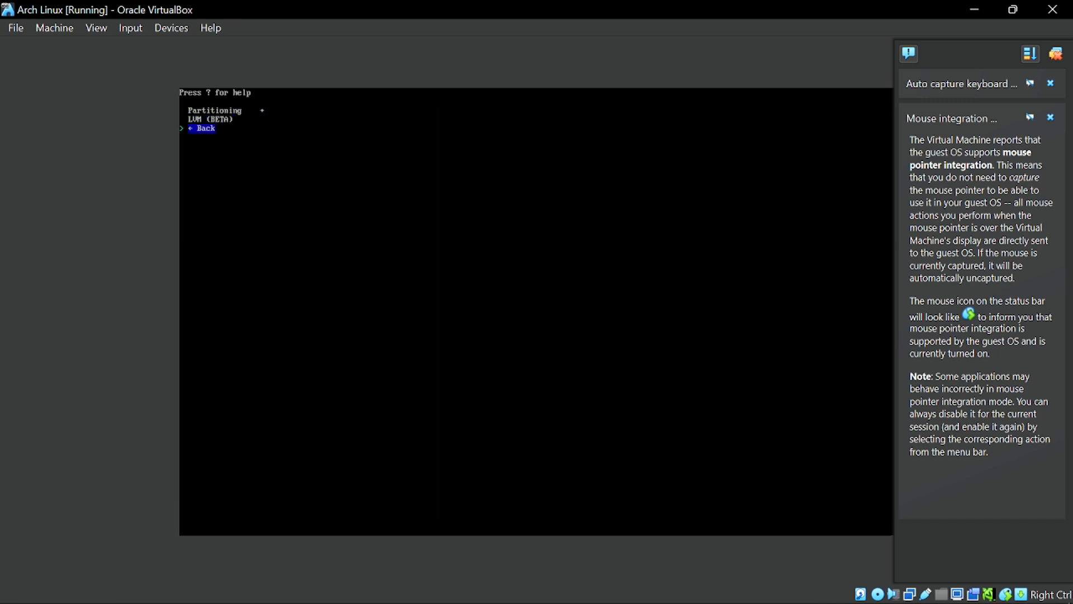
{"action": "key", "text": "Return"}
- Check the encryption type in the disk encryption settings and return to the main menu
{"action": "key", "text": "Down"}
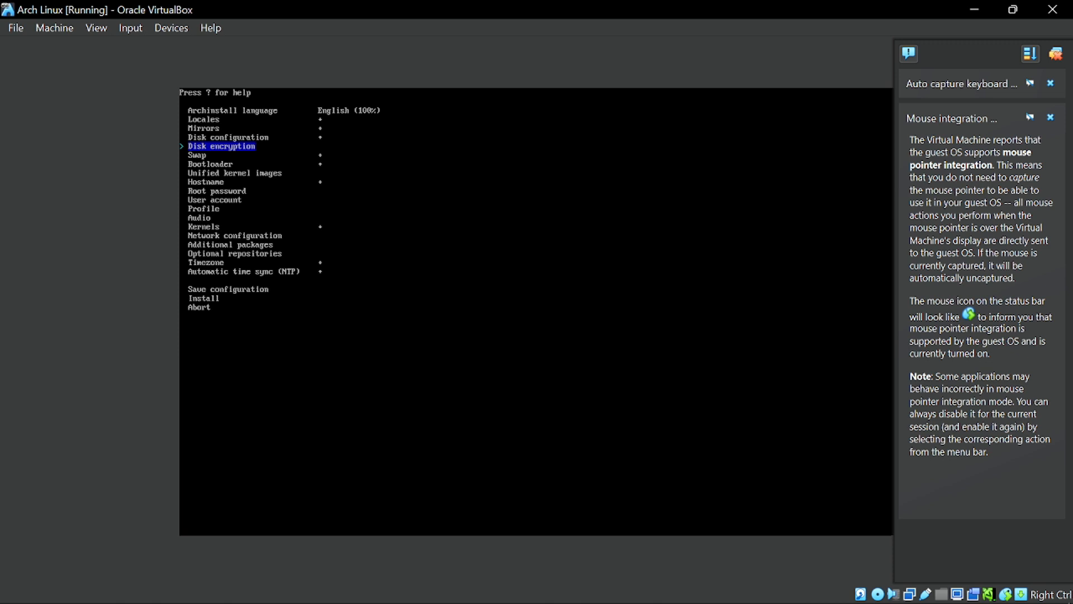
{"action": "key", "text": "Return"}
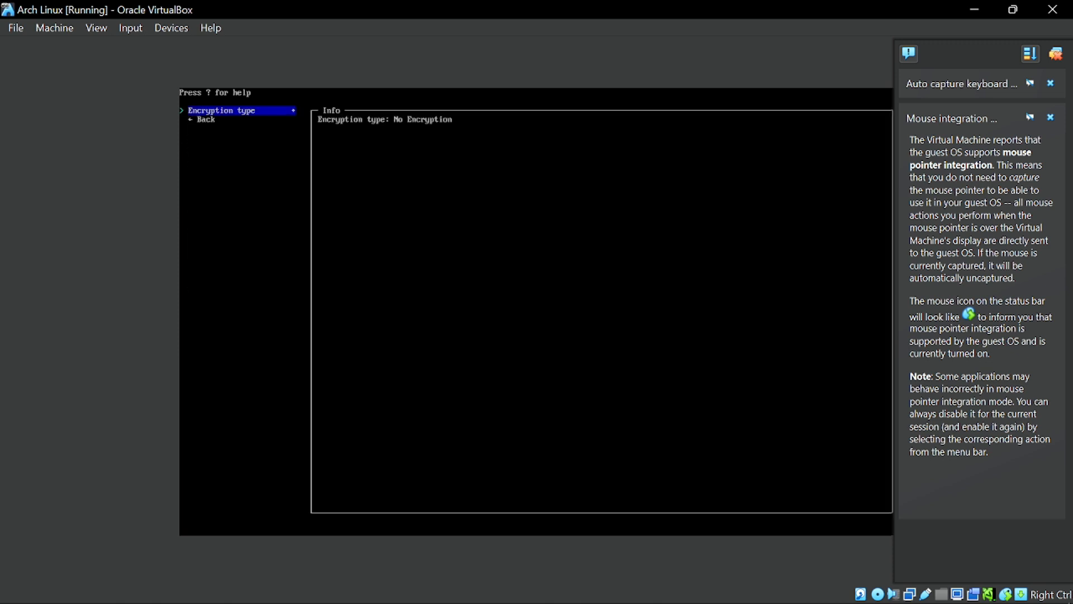
{"action": "key", "text": "Down"}
{"action": "key", "text": "Up"}
{"action": "key", "text": "Down"}
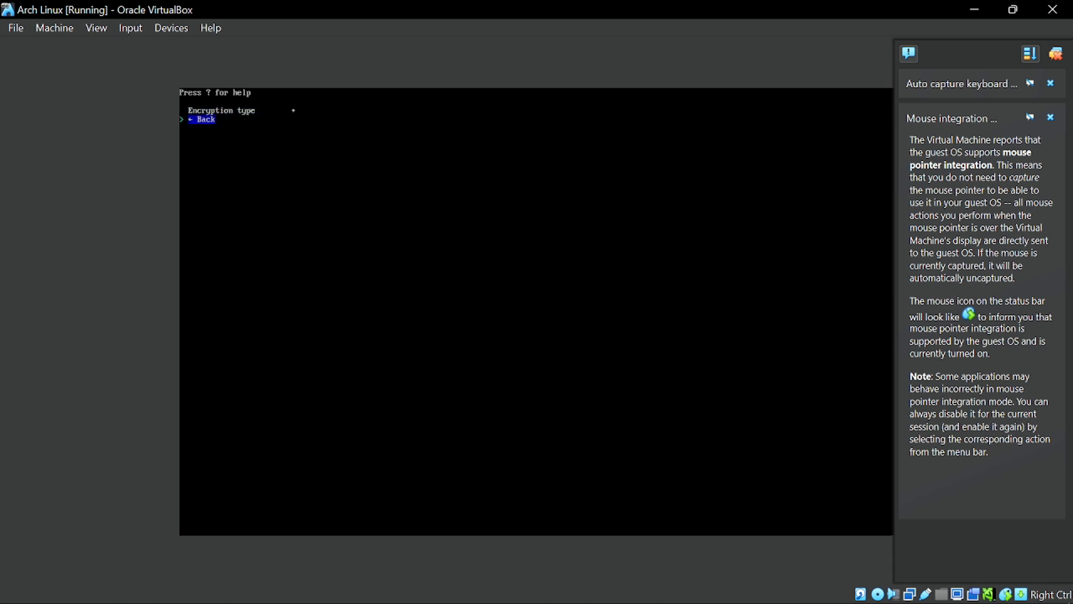
{"action": "key", "text": "Return"}
- Choose Grub as the bootloader
{"action": "key", "text": "Down"}
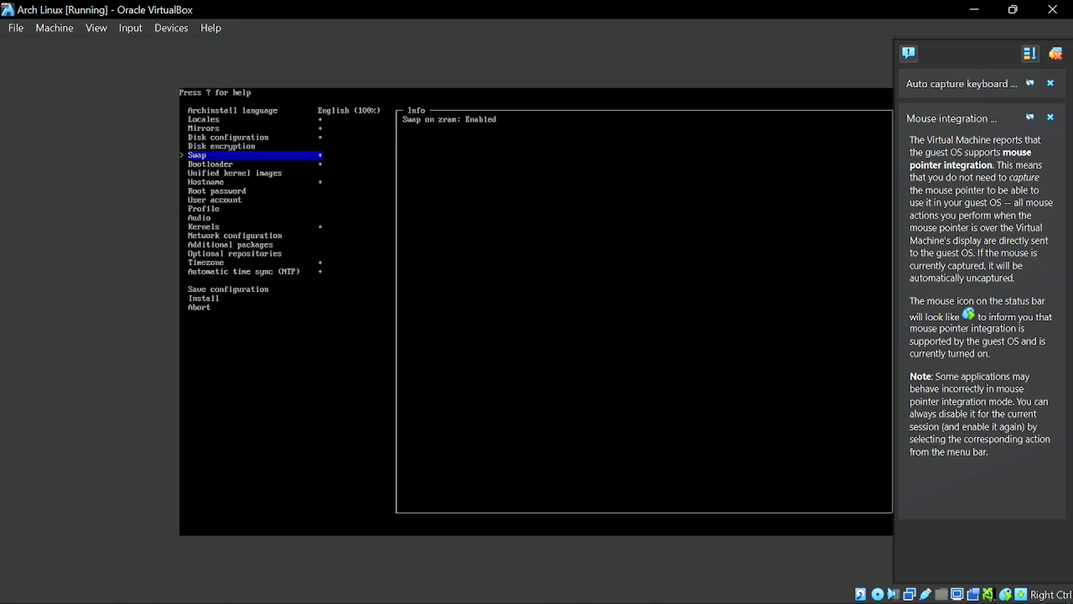
{"action": "key", "text": "Down"}
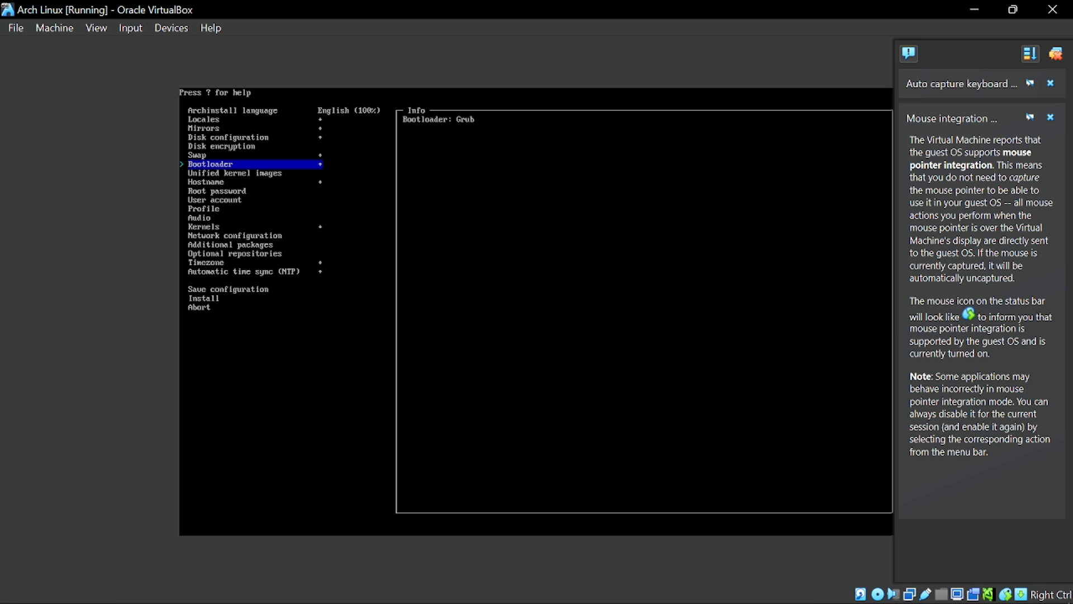
{"action": "key", "text": "Return"}
{"action": "key", "text": "Down"}
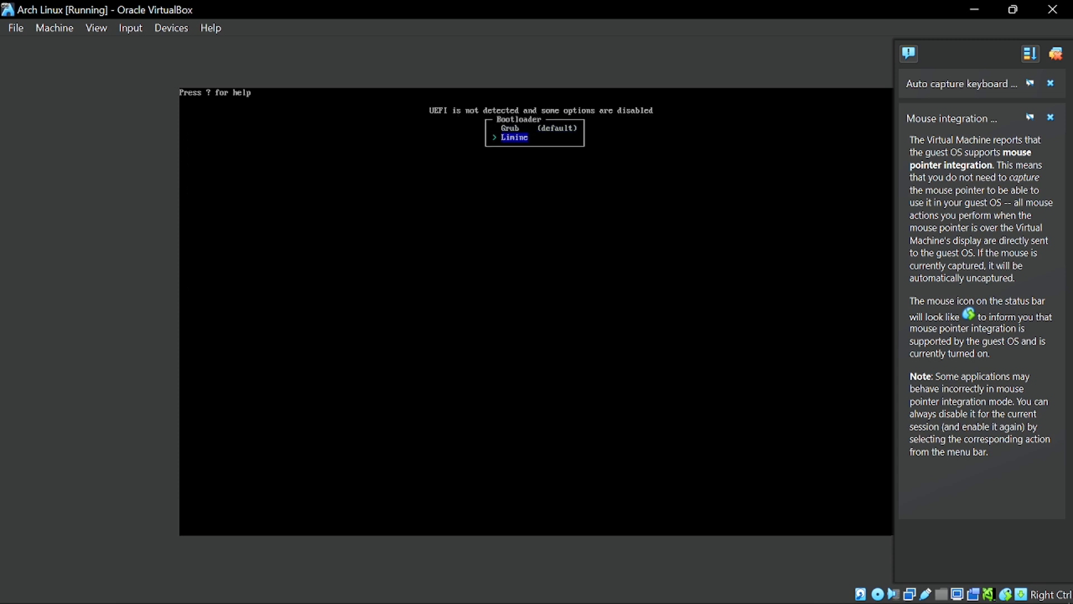
{"action": "key", "text": "Up"}
{"action": "key", "text": "Return"}
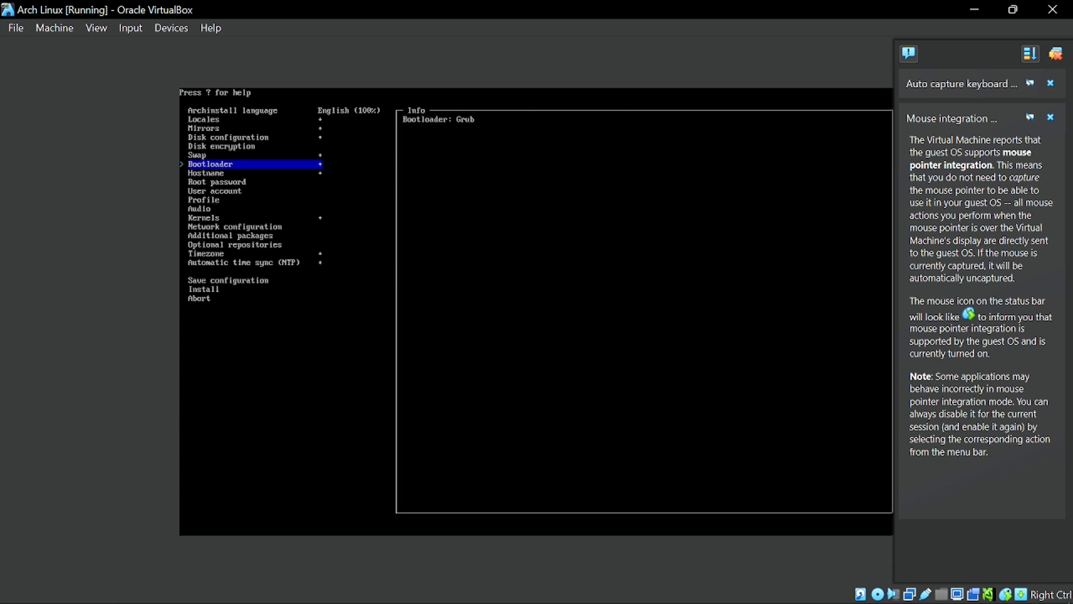
- Set the audio server to pipewire
{"action": "key", "text": "Down"}
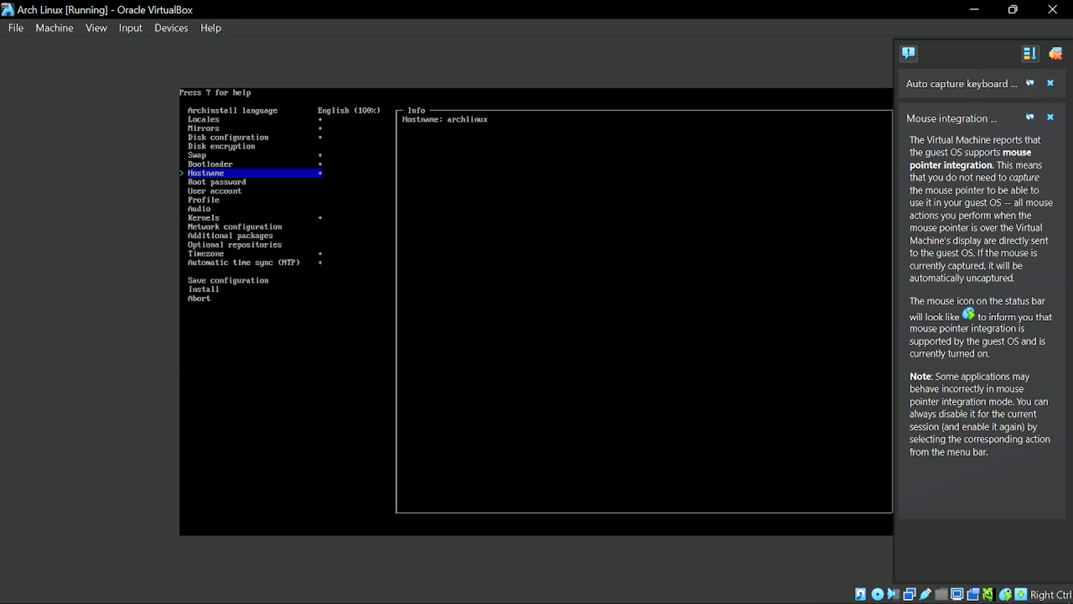
{"action": "key", "text": "Down"}
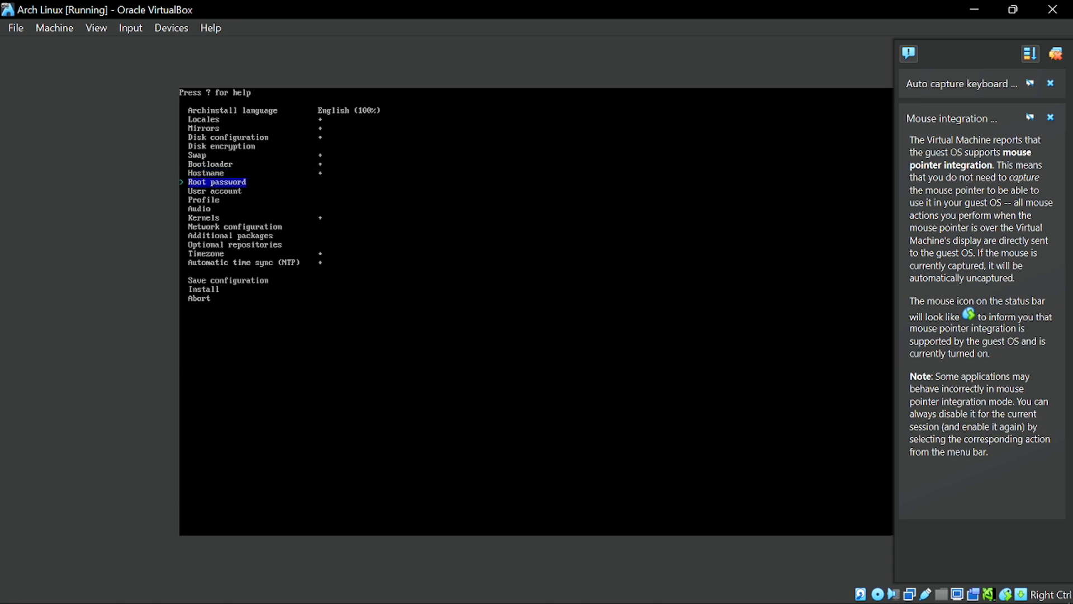
{"action": "key", "text": "Down"}
{"action": "key", "text": "Up"}
{"action": "key", "text": "Down"}
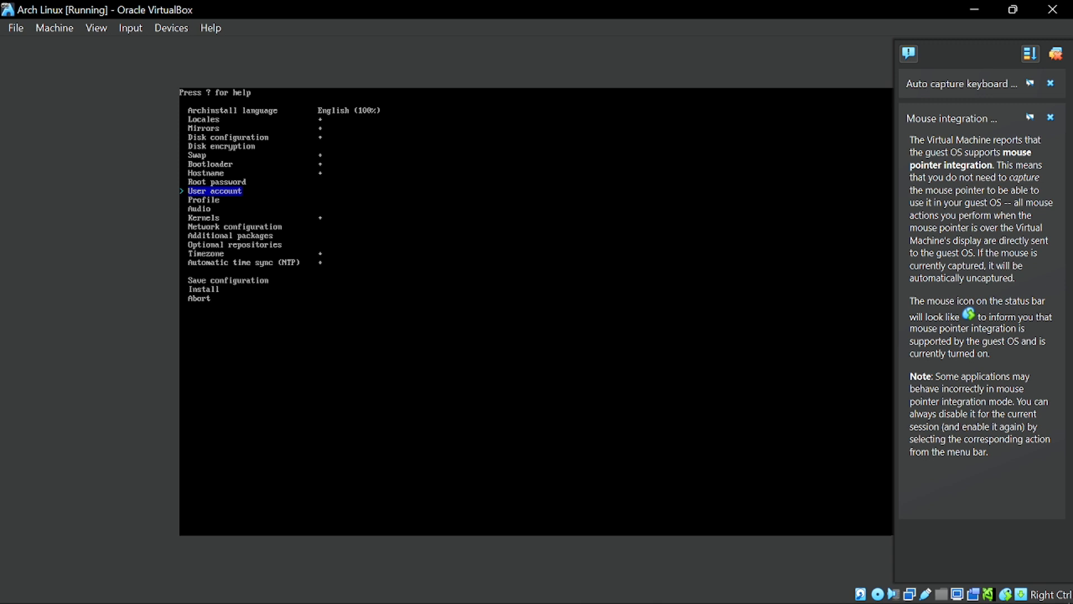
{"action": "key", "text": "Down"}
{"action": "key", "text": "Down"}
{"action": "key", "text": "Return"}
{"action": "key", "text": "Down"}
{"action": "key", "text": "Return"}
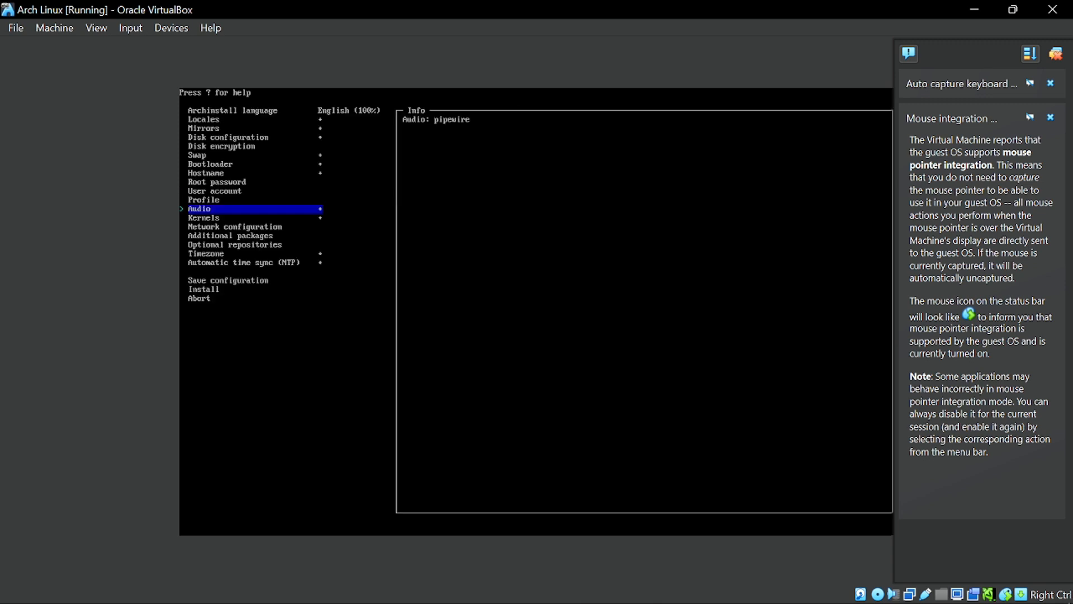
- Set the network configuration to use NetworkManager
{"action": "key", "text": "Down"}
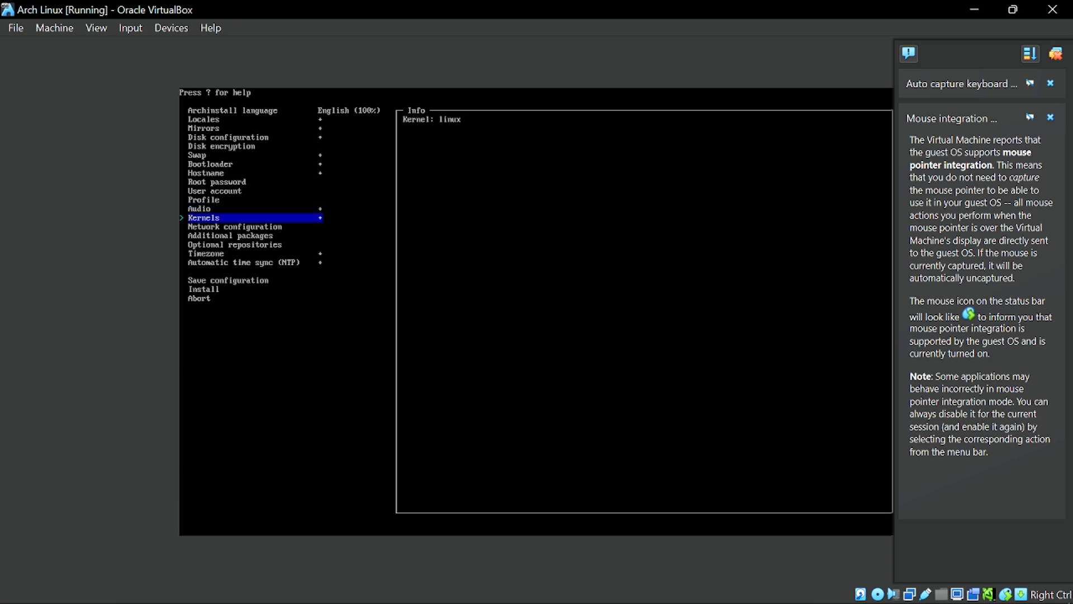
{"action": "key", "text": "Down"}
{"action": "key", "text": "Return"}
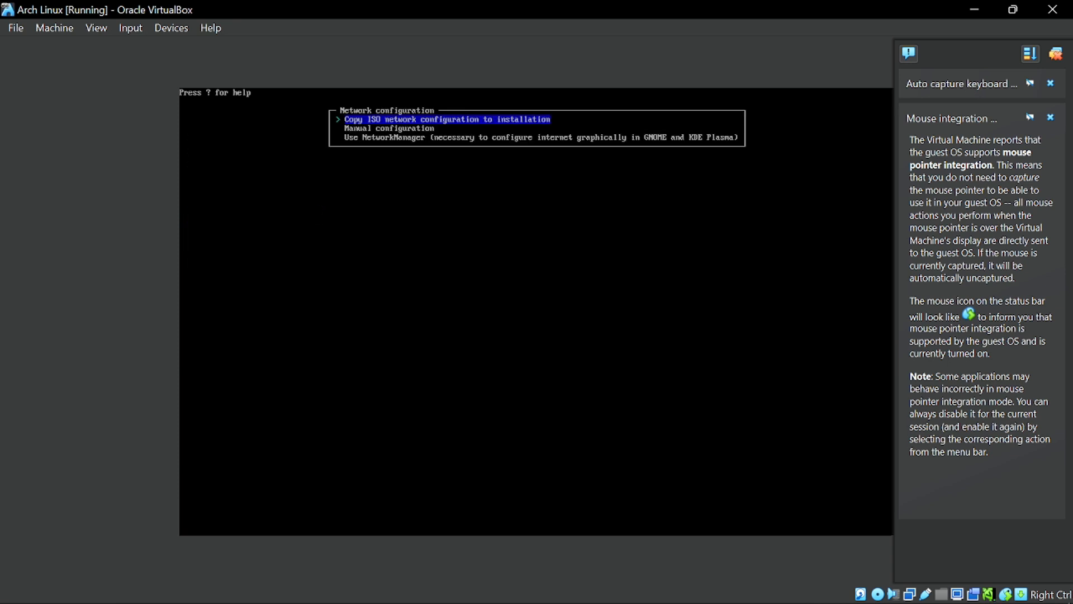
{"action": "key", "text": "Down"}
{"action": "key", "text": "Down"}
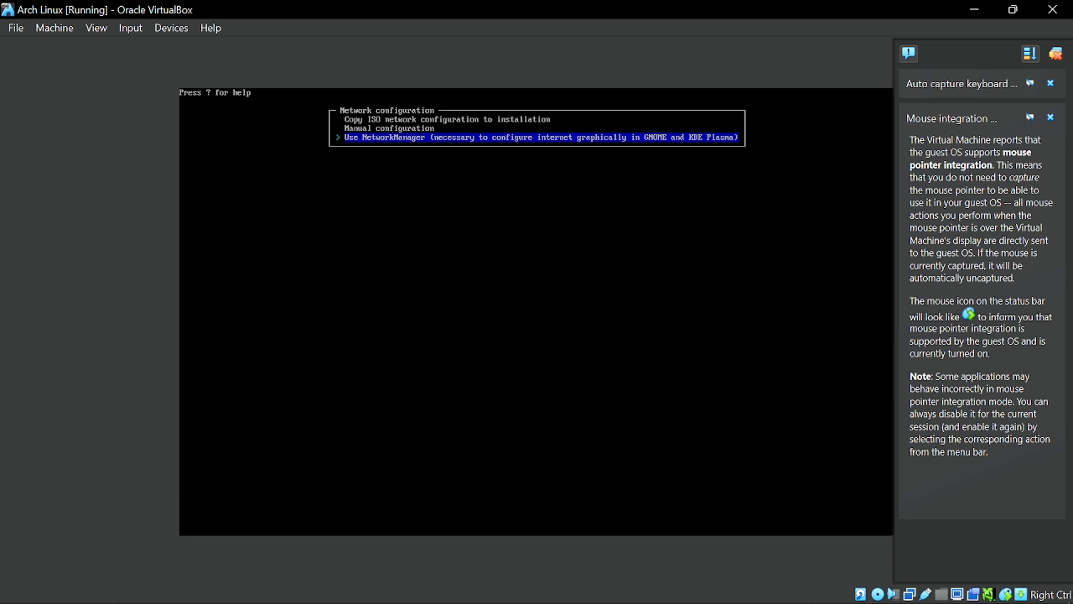
{"action": "key", "text": "Return"}
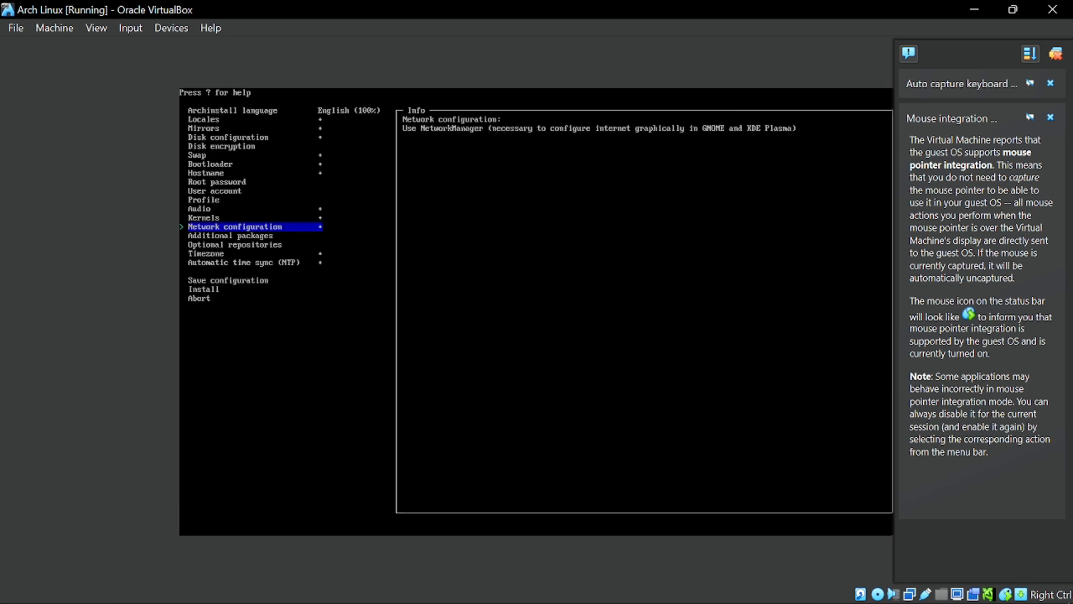
{"action": "key", "text": "Down"}
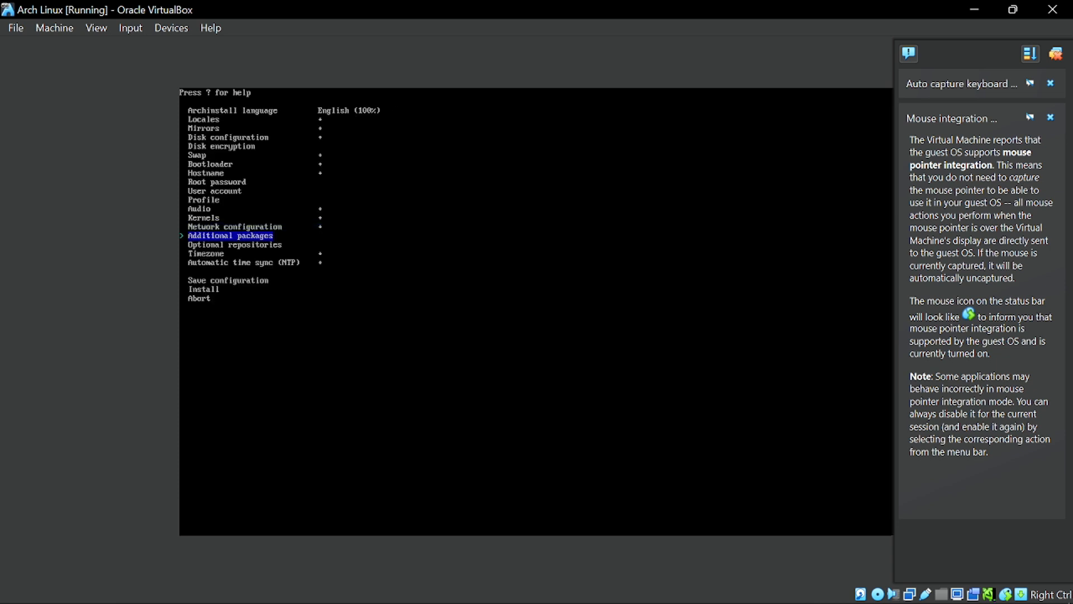
- Leave the additional packages empty and set the timezone to Europe/Tirane
{"action": "key", "text": "Return"}
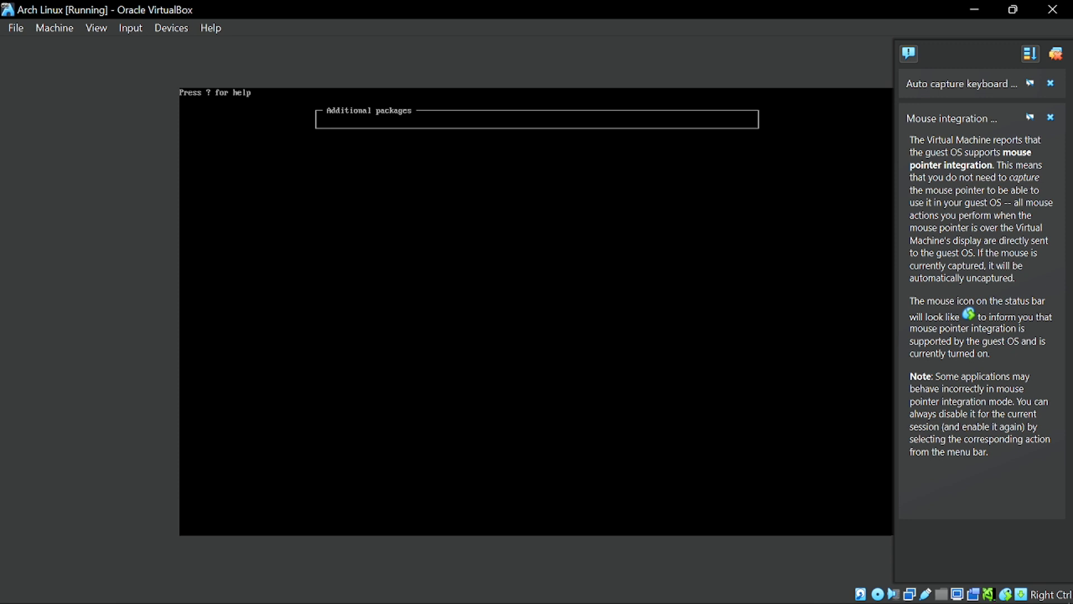
{"action": "key", "text": "Return"}
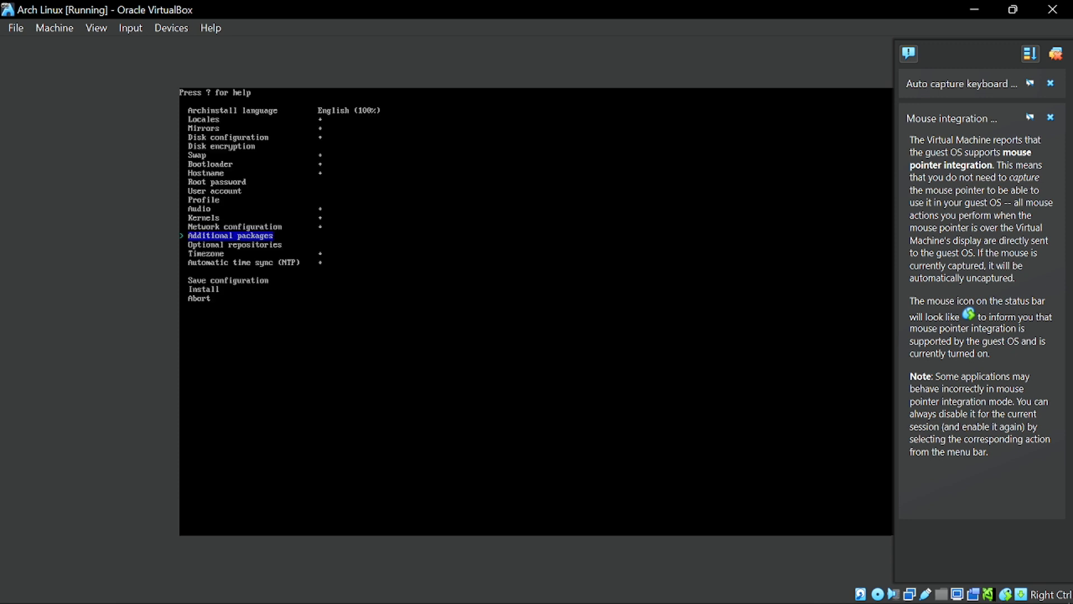
{"action": "key", "text": "Down"}
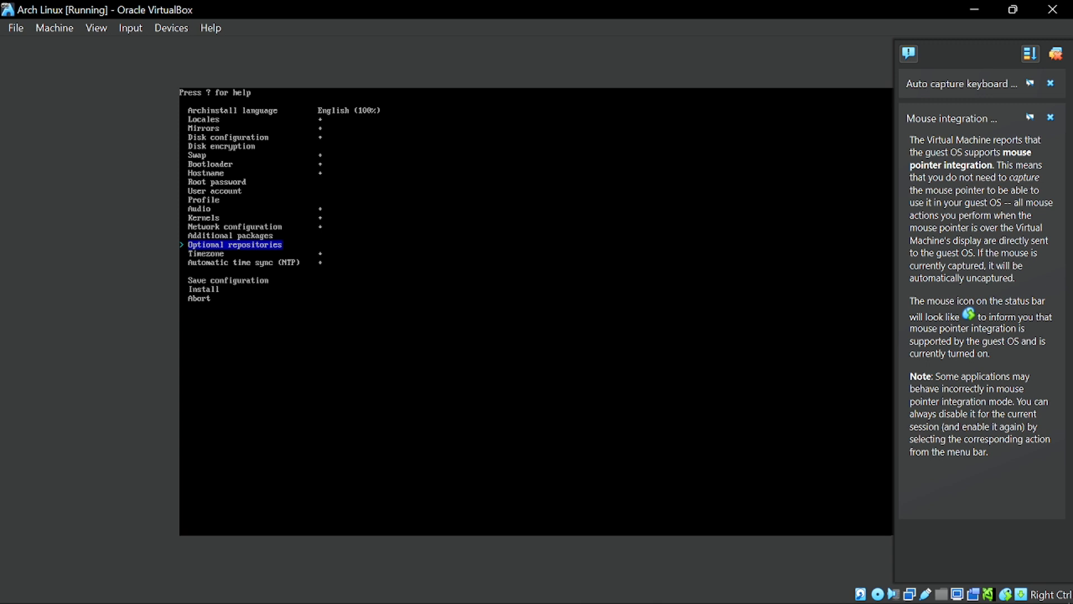
{"action": "key", "text": "Down"}
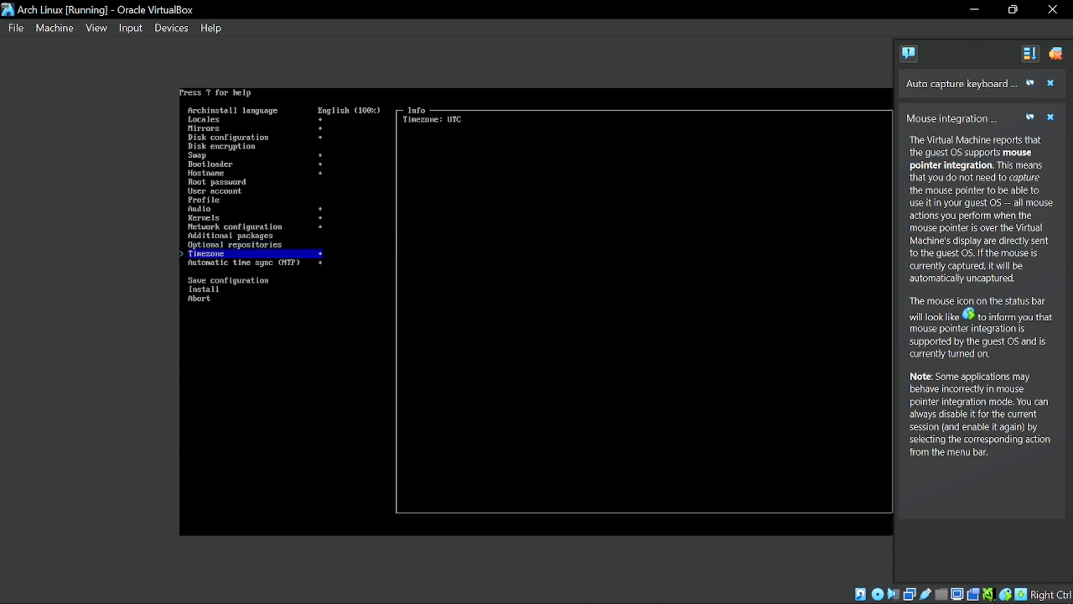
{"action": "key", "text": "Return"}
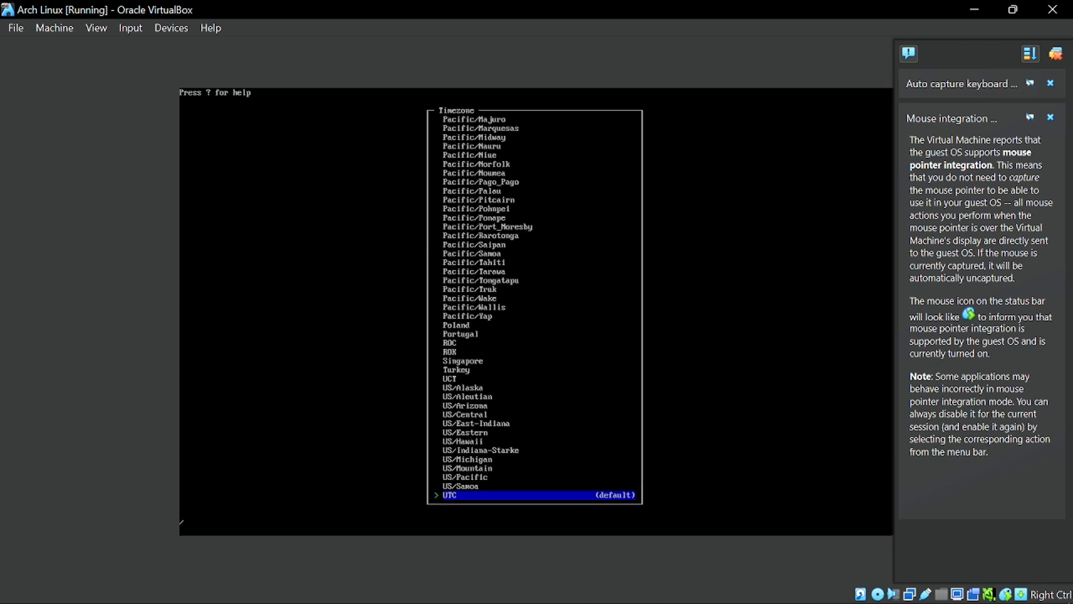
{"action": "type", "text": "/tira"}
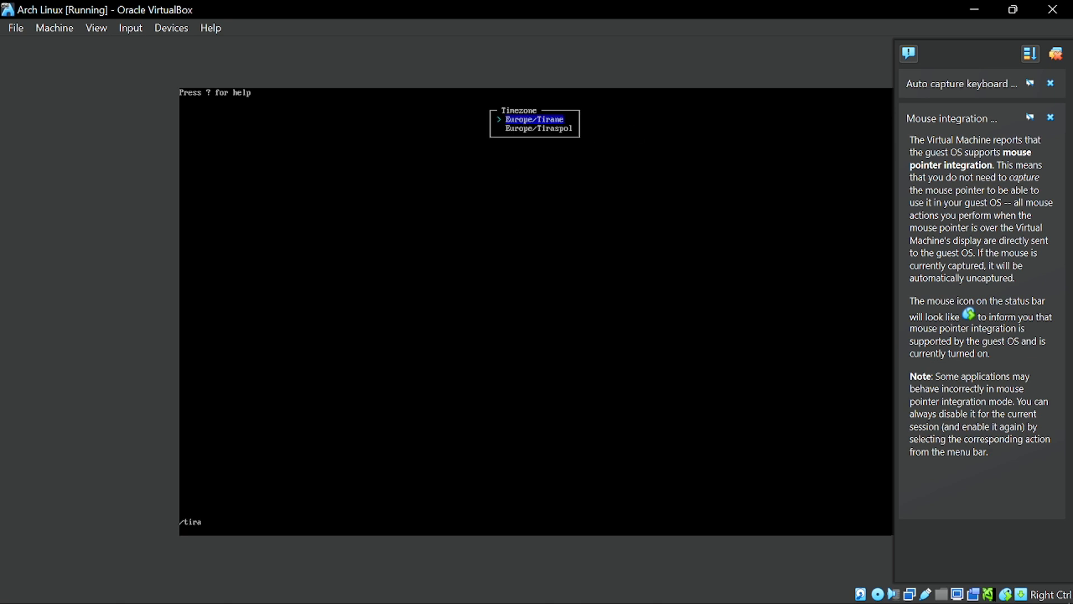
{"action": "key", "text": "Return"}
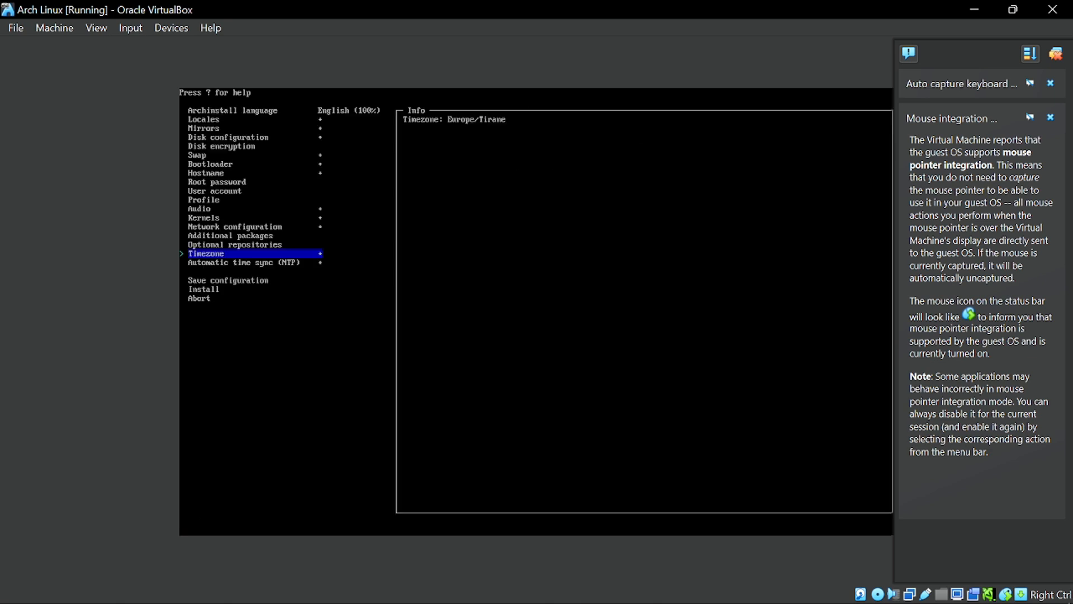
- Review the main menu entries for any settings that still need configuring before installation
{"action": "key", "text": "Down"}
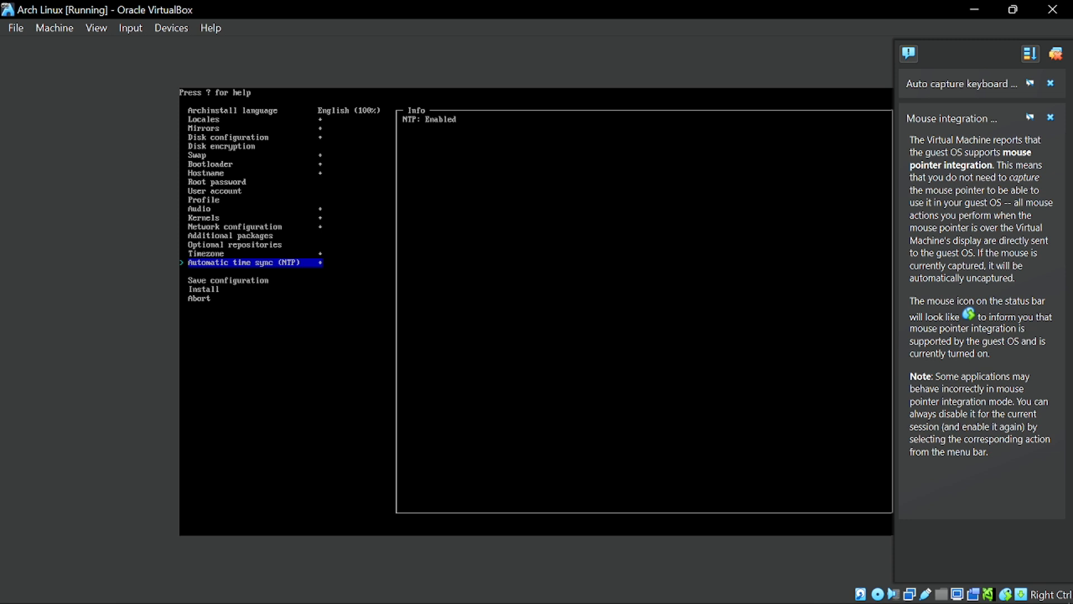
{"action": "key", "text": "Down"}
{"action": "key", "text": "Down"}
{"action": "key", "text": "Down"}
{"action": "key", "text": "Up"}
{"action": "key", "text": "Up"}
{"action": "key", "text": "Up"}
{"action": "key", "text": "Up"}
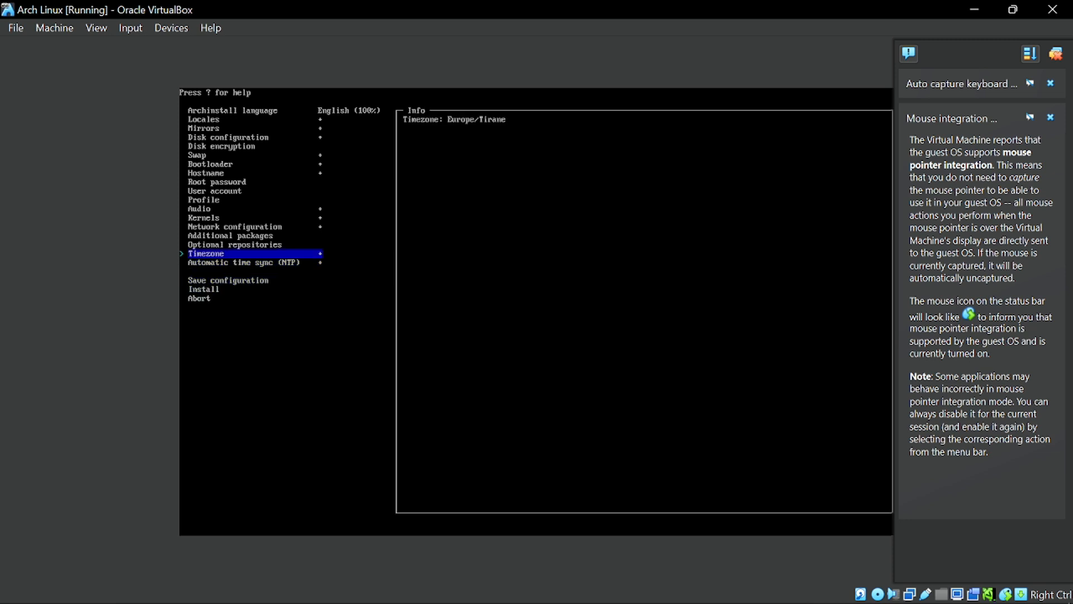
{"action": "key", "text": "Up"}
{"action": "key", "text": "Up"}
{"action": "key", "text": "Up"}
{"action": "key", "text": "Up"}
{"action": "key", "text": "Up"}
{"action": "key", "text": "Up"}
{"action": "key", "text": "Up"}
{"action": "key", "text": "Up"}
{"action": "key", "text": "Up"}
{"action": "key", "text": "Up"}
{"action": "key", "text": "Up"}
{"action": "key", "text": "Up"}
{"action": "key", "text": "Up"}
{"action": "key", "text": "Up"}
{"action": "key", "text": "Up"}
{"action": "key", "text": "Down"}
{"action": "key", "text": "Down"}
{"action": "key", "text": "Down"}
{"action": "key", "text": "Down"}
{"action": "key", "text": "Down"}
{"action": "key", "text": "Down"}
{"action": "key", "text": "Down"}
{"action": "key", "text": "Down"}
{"action": "key", "text": "Down"}
{"action": "key", "text": "Down"}
{"action": "key", "text": "Down"}
{"action": "key", "text": "Down"}
{"action": "key", "text": "Down"}
{"action": "key", "text": "Down"}
{"action": "key", "text": "Down"}
{"action": "key", "text": "Down"}
{"action": "key", "text": "Down"}
{"action": "key", "text": "Down"}
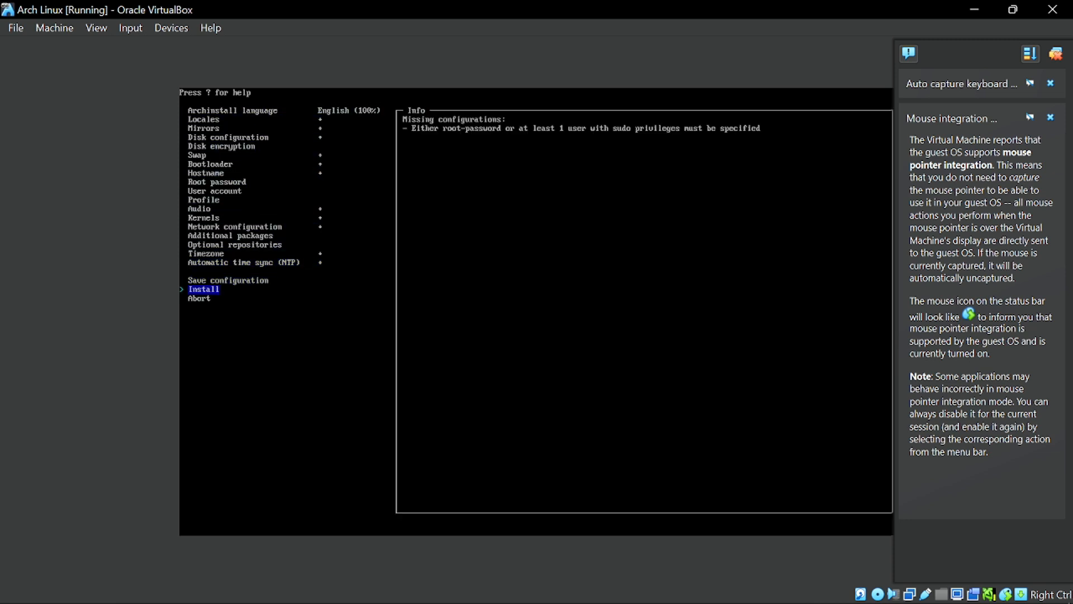
{"action": "key", "text": "Up"}
{"action": "key", "text": "Up"}
{"action": "key", "text": "Up"}
{"action": "key", "text": "Up"}
{"action": "key", "text": "Up"}
{"action": "key", "text": "Up"}
{"action": "key", "text": "Up"}
{"action": "key", "text": "Up"}
{"action": "key", "text": "Up"}
{"action": "key", "text": "Up"}
{"action": "key", "text": "Up"}
{"action": "key", "text": "Up"}
{"action": "key", "text": "Up"}
{"action": "key", "text": "Up"}
- Choose Desktop as the main profile for the installation
{"action": "key", "text": "Down"}
{"action": "key", "text": "Down"}
{"action": "key", "text": "Down"}
{"action": "key", "text": "Down"}
{"action": "key", "text": "Down"}
{"action": "key", "text": "Down"}
{"action": "key", "text": "Down"}
{"action": "key", "text": "Up"}
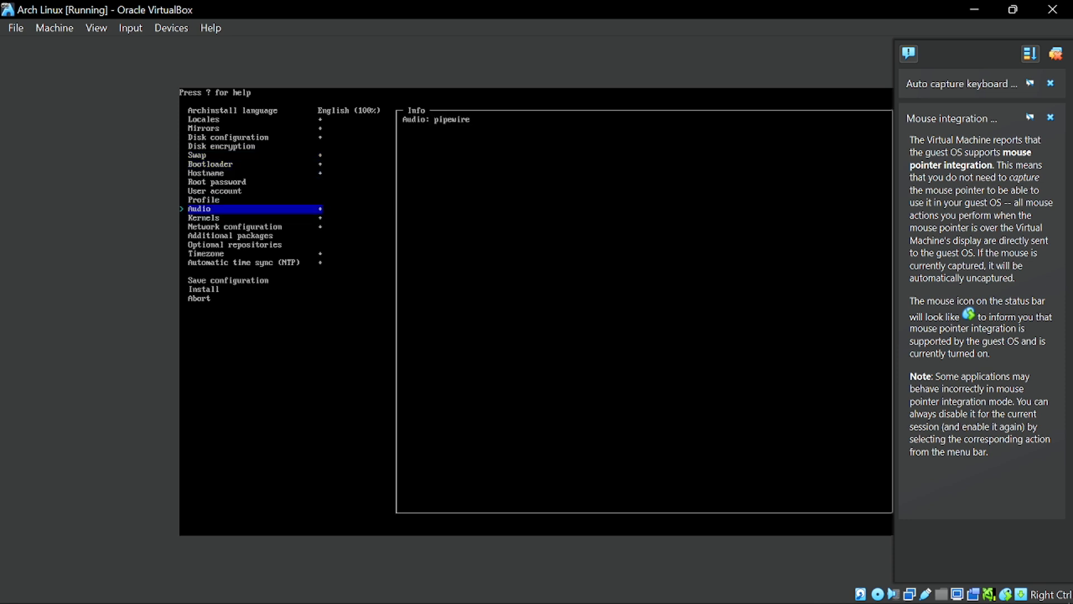
{"action": "key", "text": "Up"}
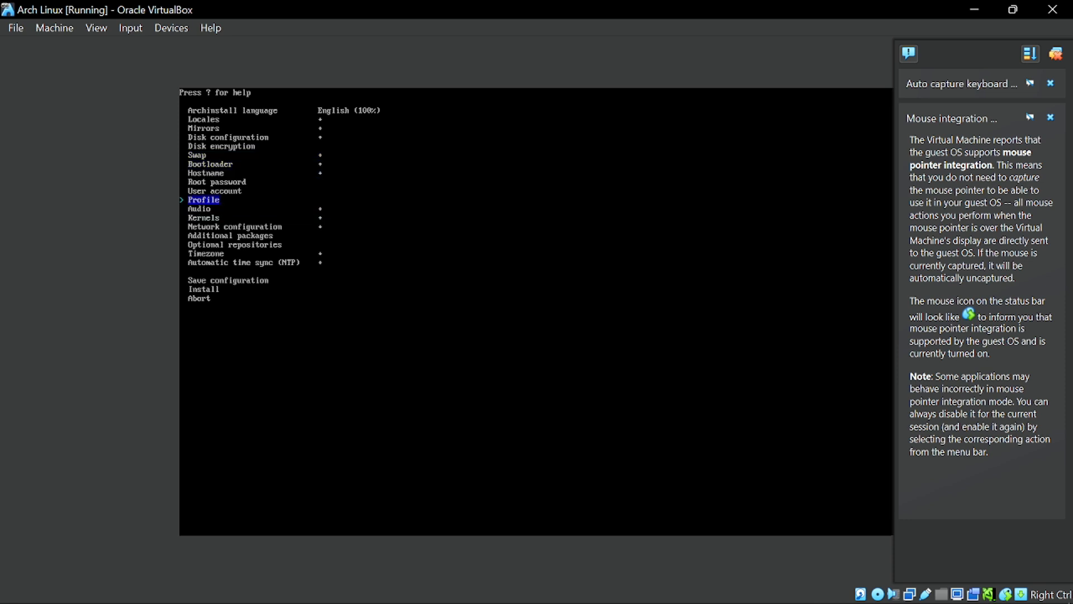
{"action": "key", "text": "Return"}
{"action": "key", "text": "Down"}
{"action": "key", "text": "Up"}
{"action": "key", "text": "Return"}
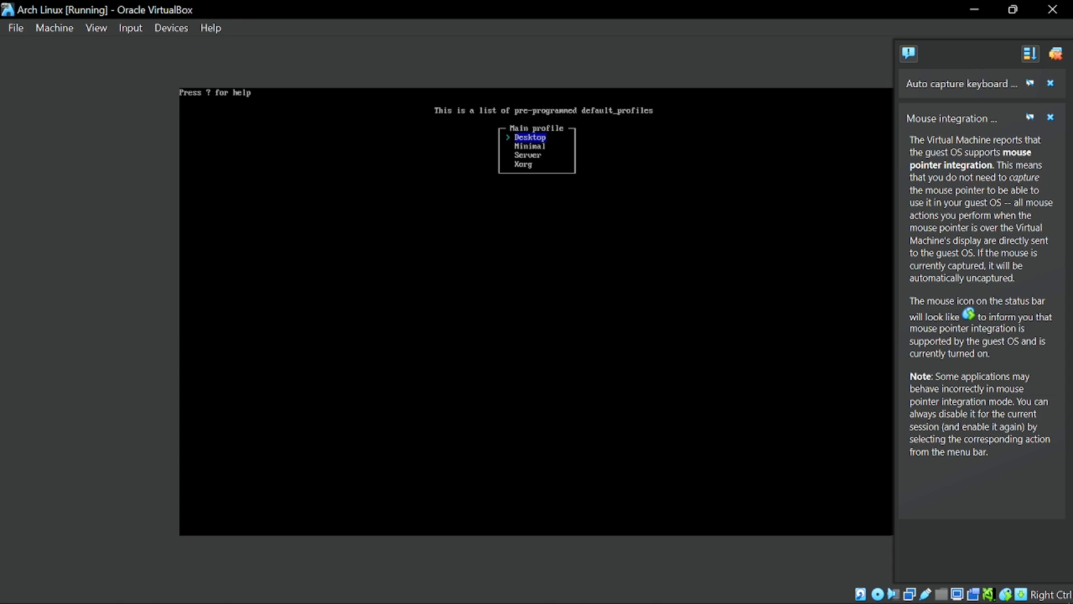
{"action": "key", "text": "Return"}
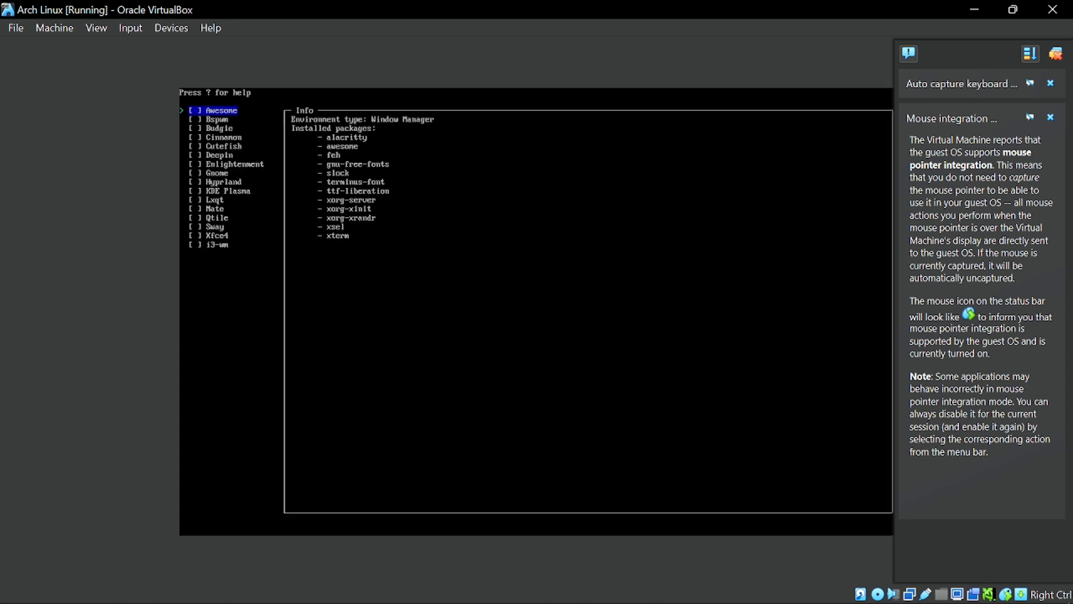
- Look through the available desktop environments and window managers and the packages each one installs
{"action": "key", "text": "Down"}
{"action": "key", "text": "Down"}
{"action": "key", "text": "Down"}
{"action": "key", "text": "Down"}
{"action": "key", "text": "Down"}
{"action": "key", "text": "Down"}
{"action": "key", "text": "Down"}
{"action": "key", "text": "Down"}
{"action": "key", "text": "Down"}
{"action": "key", "text": "Down"}
{"action": "key", "text": "Down"}
{"action": "key", "text": "Down"}
{"action": "key", "text": "Down"}
{"action": "key", "text": "Down"}
{"action": "key", "text": "Up"}
{"action": "key", "text": "Up"}
{"action": "key", "text": "Up"}
{"action": "key", "text": "Up"}
{"action": "key", "text": "Up"}
{"action": "key", "text": "Up"}
{"action": "key", "text": "Up"}
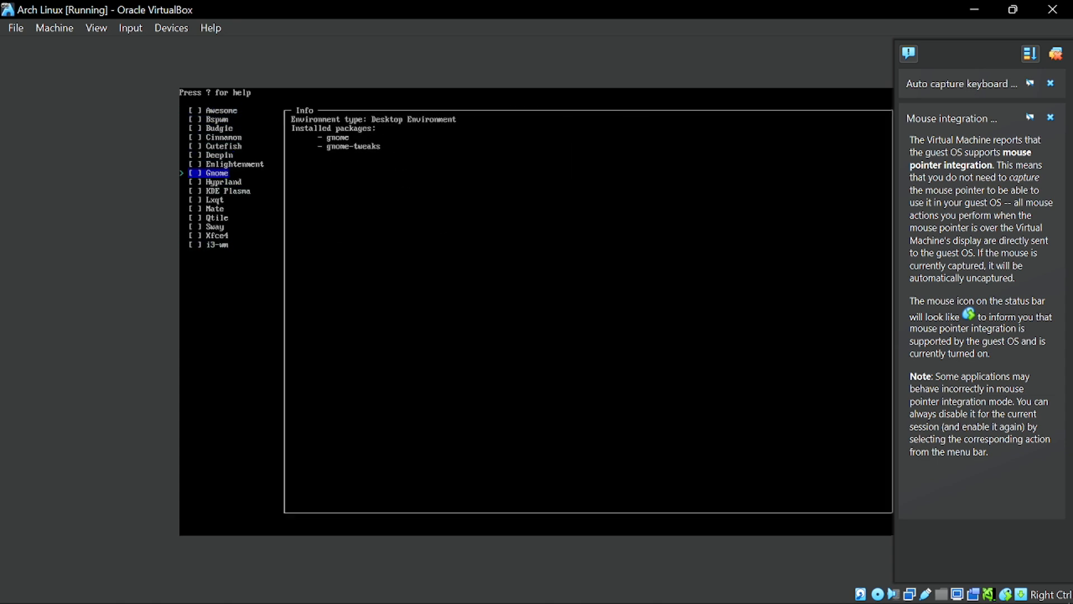
{"action": "key", "text": "Up"}
{"action": "key", "text": "Up"}
{"action": "key", "text": "Down"}
{"action": "key", "text": "Down"}
{"action": "key", "text": "Down"}
{"action": "key", "text": "Down"}
{"action": "key", "text": "Down"}
{"action": "key", "text": "Down"}
{"action": "key", "text": "Down"}
{"action": "key", "text": "Down"}
{"action": "key", "text": "Down"}
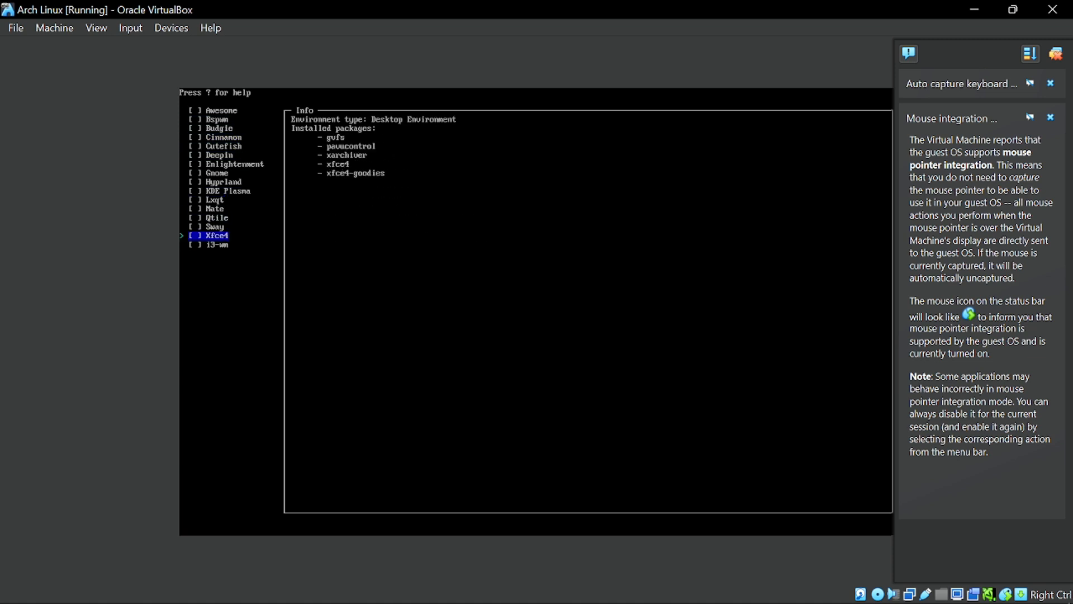
{"action": "key", "text": "Up"}
{"action": "key", "text": "Up"}
{"action": "key", "text": "Down"}
{"action": "key", "text": "Down"}
{"action": "key", "text": "Down"}
- Select Gnome as the desktop environment for the profile
{"action": "key", "text": "Up"}
{"action": "key", "text": "Up"}
{"action": "key", "text": "Up"}
{"action": "key", "text": "Up"}
{"action": "key", "text": "Up"}
{"action": "key", "text": "Up"}
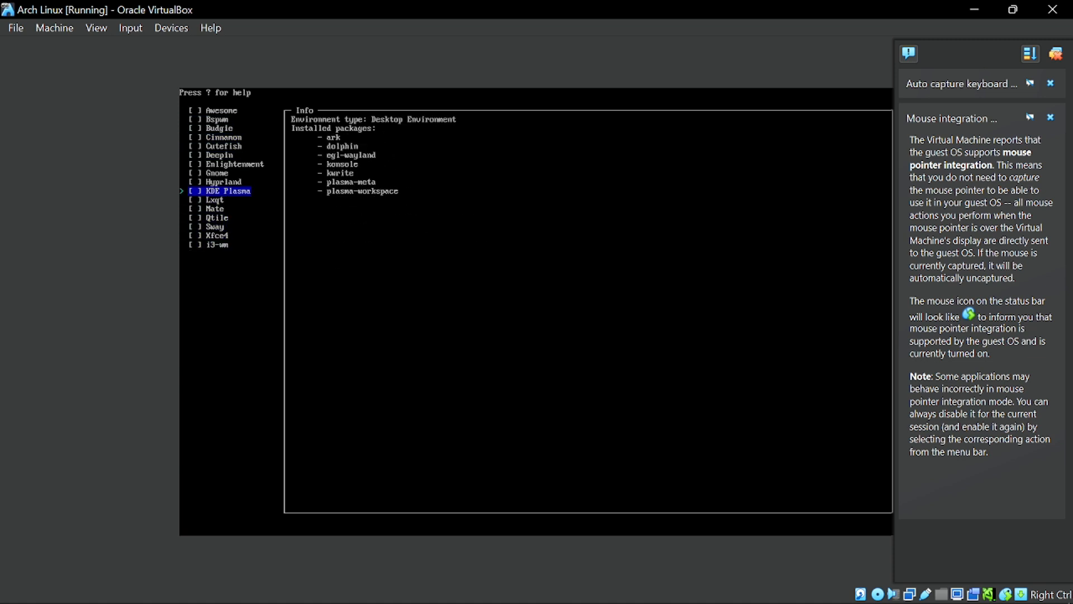
{"action": "key", "text": "Up"}
{"action": "key", "text": "Up"}
{"action": "key", "text": "Return"}
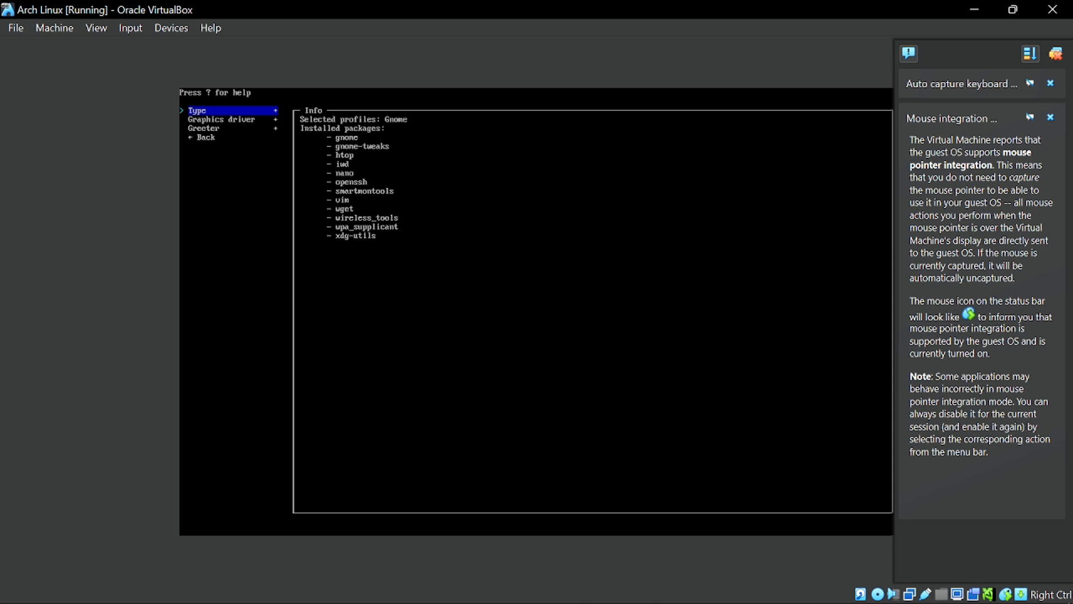
- Set the profile's graphics driver to Nvidia (open-source nouveau driver), keep the gdm greeter, and return to the main menu
{"action": "key", "text": "Down"}
{"action": "key", "text": "Down"}
{"action": "key", "text": "Down"}
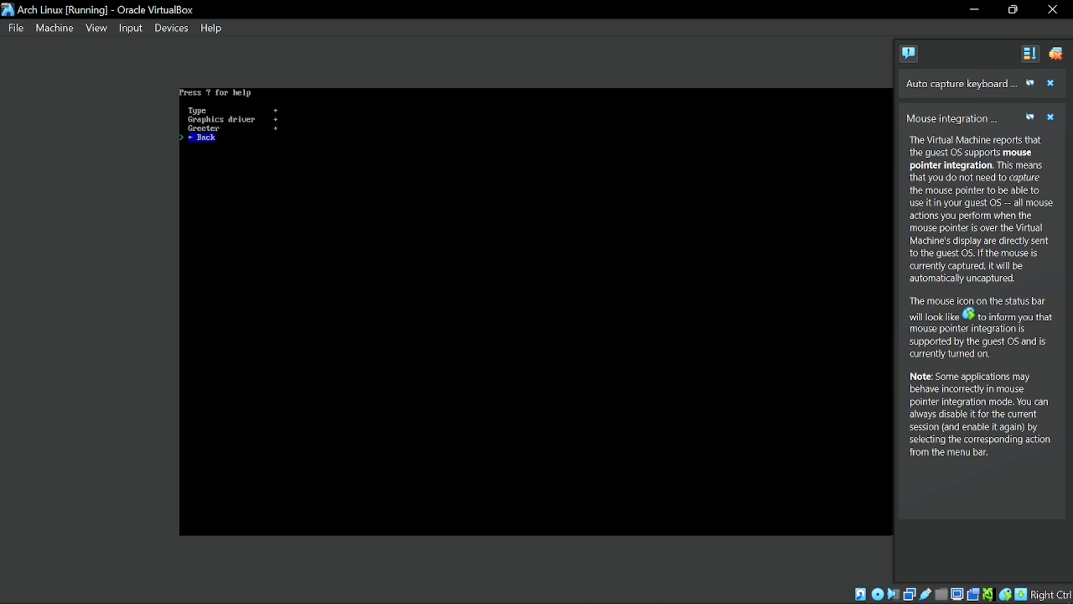
{"action": "key", "text": "Up"}
{"action": "key", "text": "Up"}
{"action": "key", "text": "Return"}
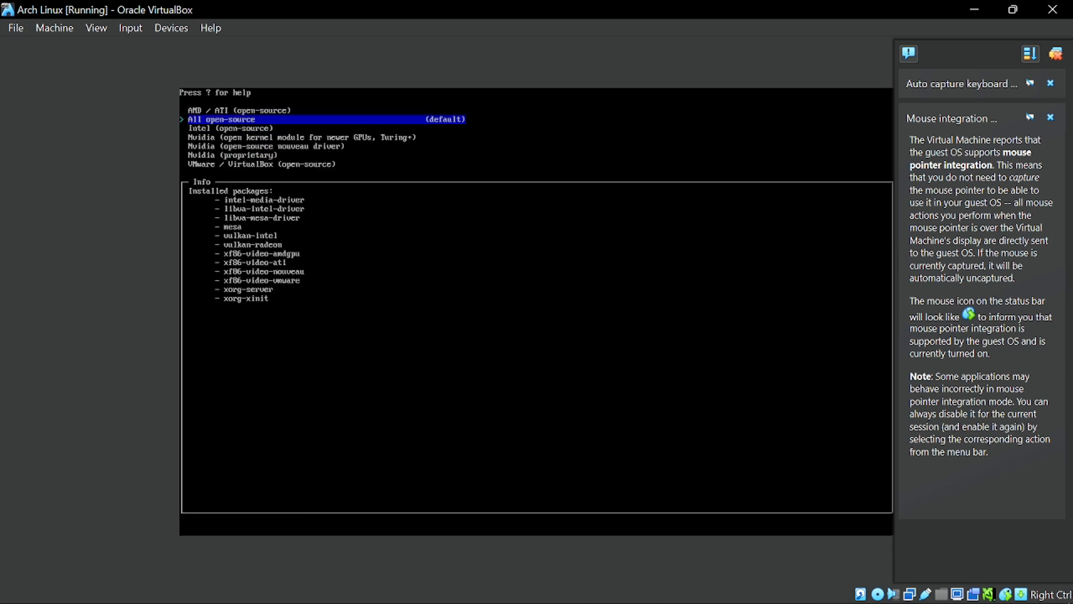
{"action": "key", "text": "Down"}
{"action": "key", "text": "Down"}
{"action": "key", "text": "Down"}
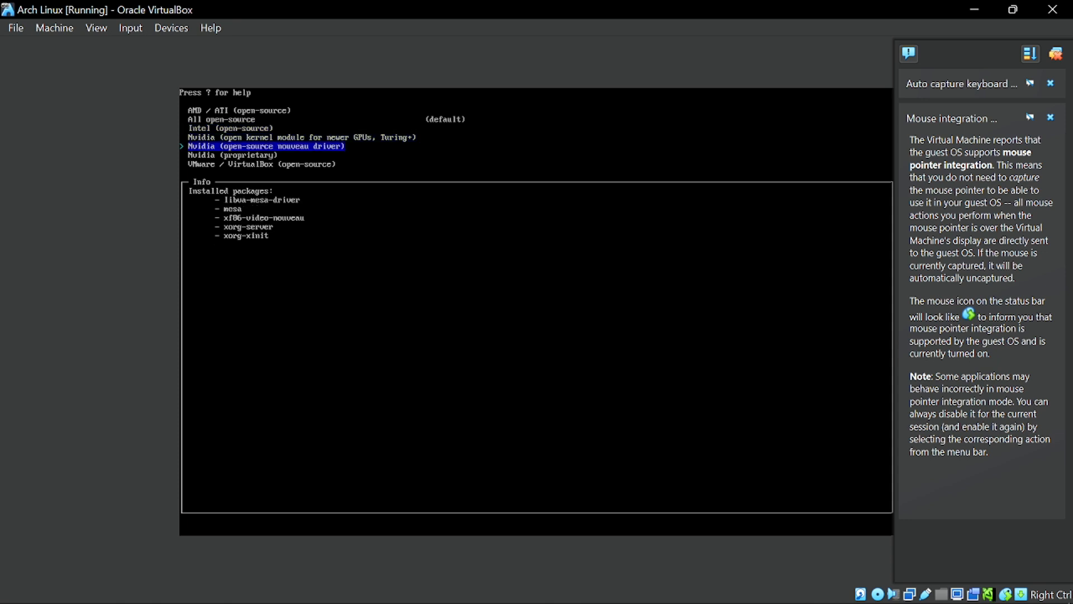
{"action": "key", "text": "Up"}
{"action": "key", "text": "Up"}
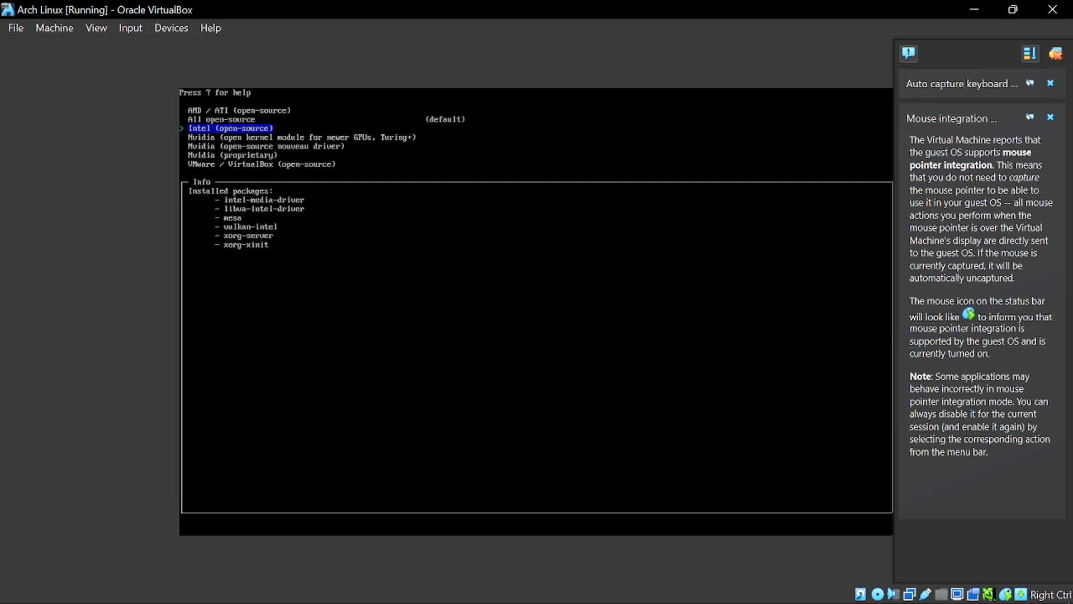
{"action": "key", "text": "Down"}
{"action": "key", "text": "Down"}
{"action": "key", "text": "Down"}
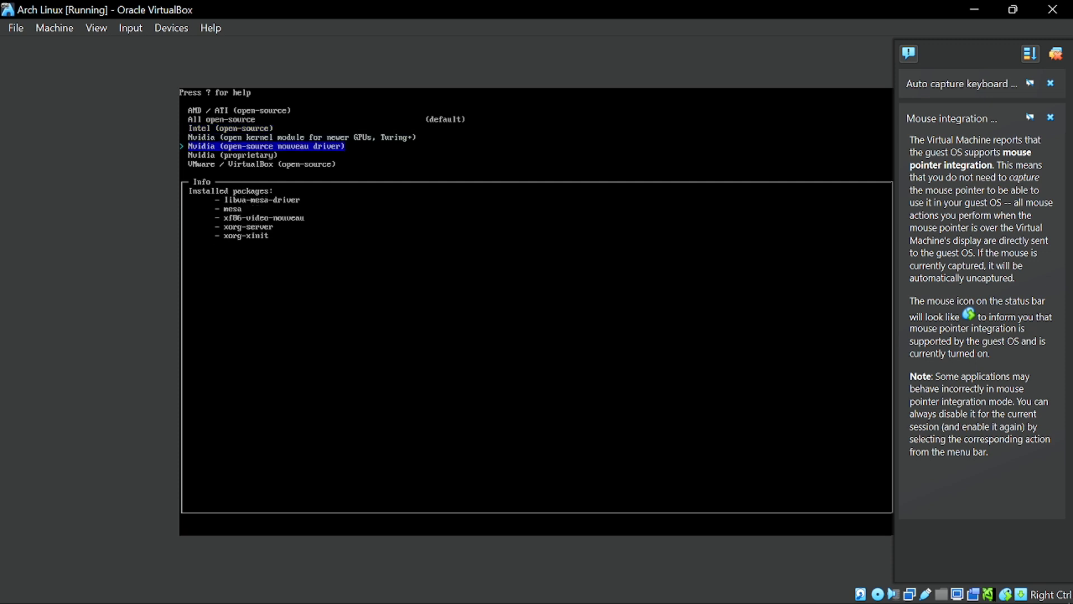
{"action": "key", "text": "Up"}
{"action": "key", "text": "Up"}
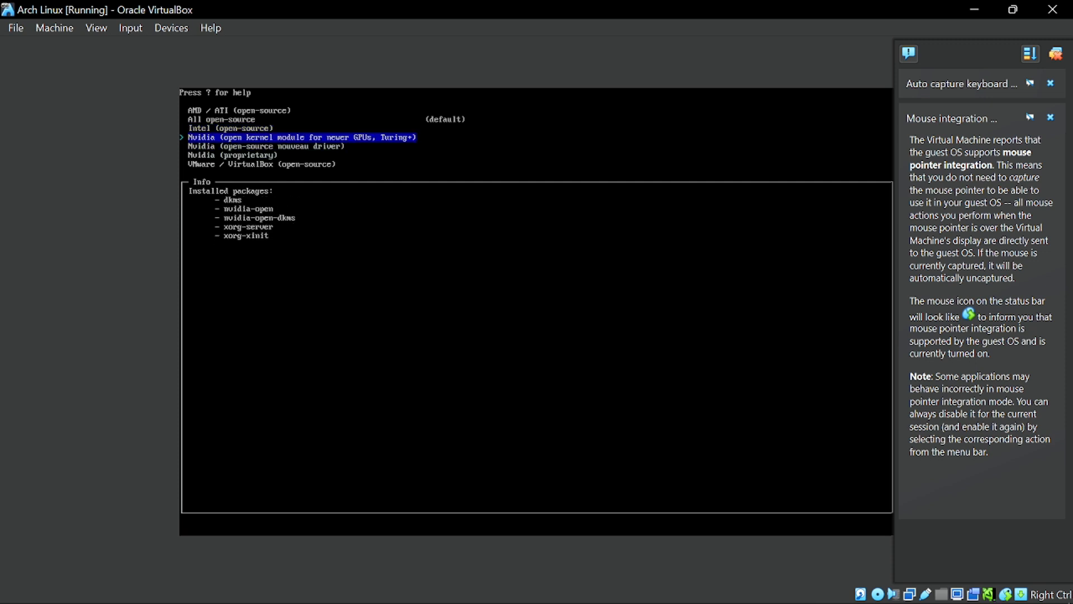
{"action": "key", "text": "Down"}
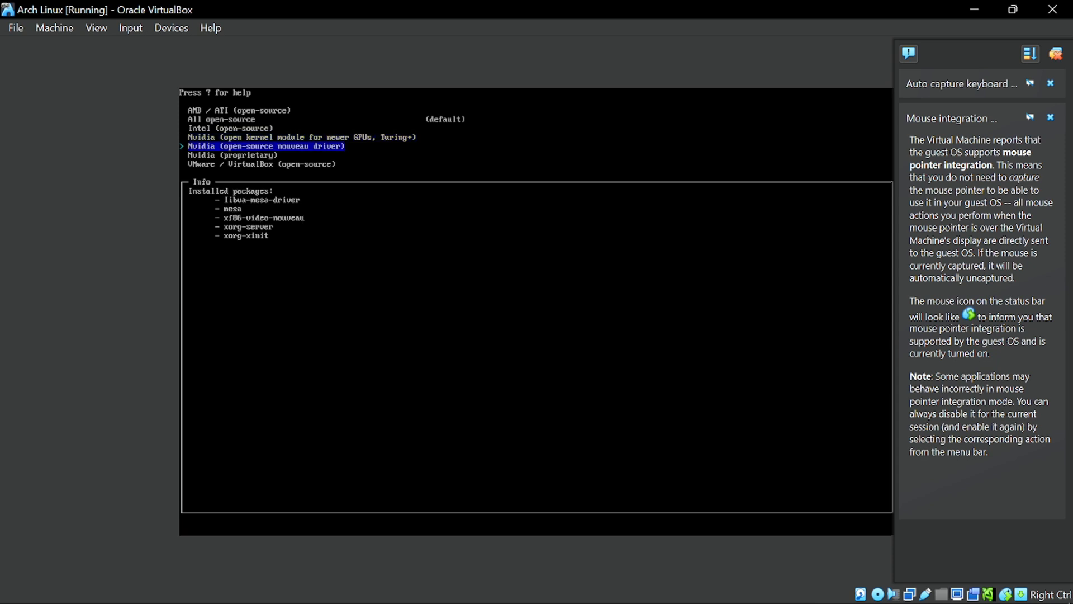
{"action": "key", "text": "Return"}
{"action": "key", "text": "Down"}
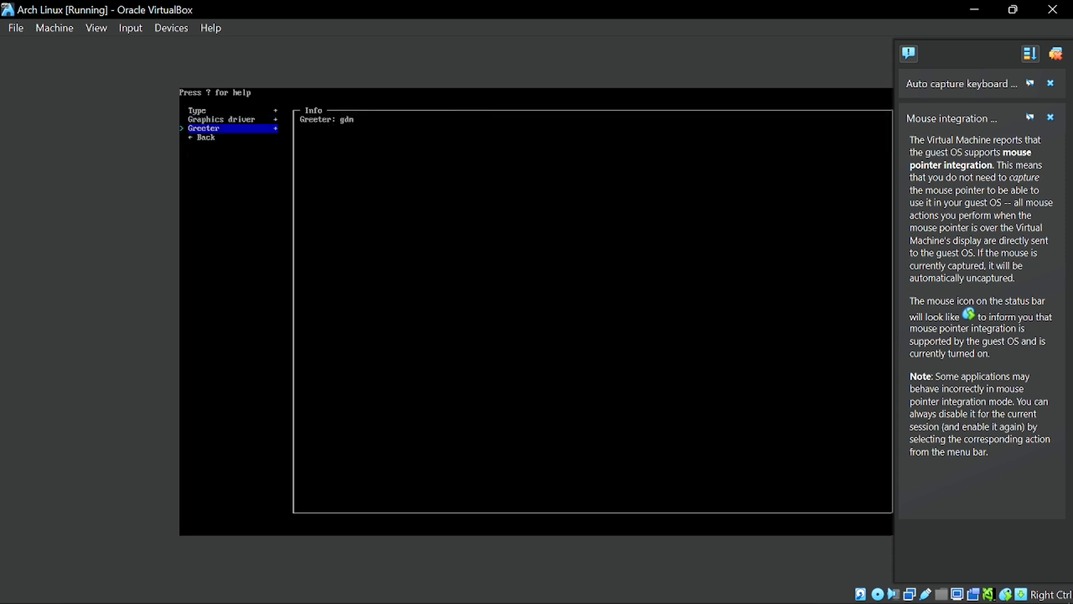
{"action": "key", "text": "Down"}
{"action": "key", "text": "Up"}
{"action": "key", "text": "Down"}
{"action": "key", "text": "Return"}
- Start the installation and confirm applying the specified configuration
{"action": "key", "text": "Down"}
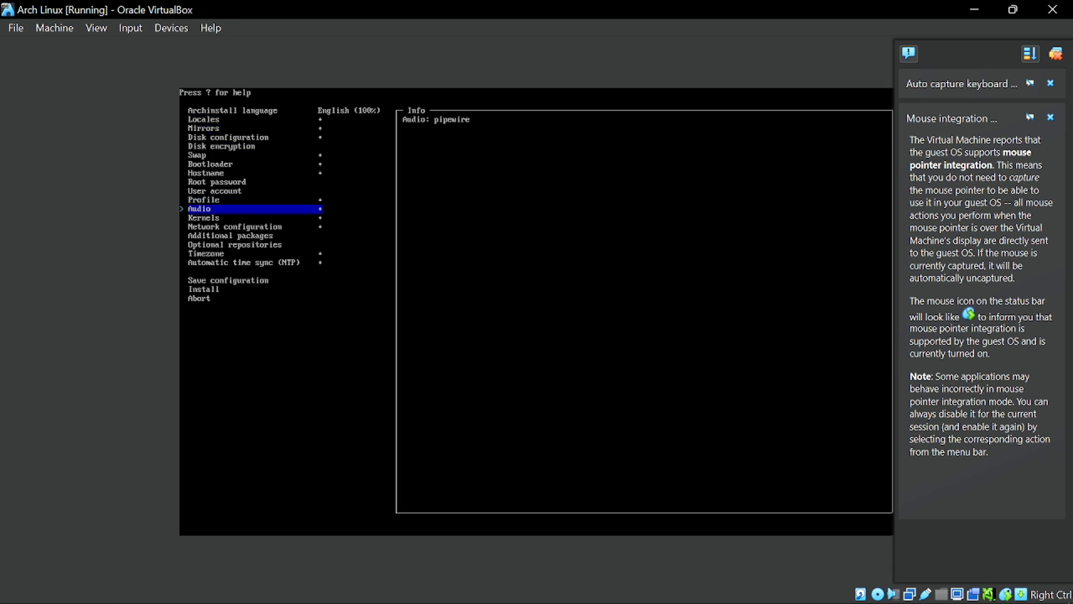
{"action": "key", "text": "Down"}
{"action": "key", "text": "Down"}
{"action": "key", "text": "Down"}
{"action": "key", "text": "Down"}
{"action": "key", "text": "Down"}
{"action": "key", "text": "Down"}
{"action": "key", "text": "Down"}
{"action": "key", "text": "Down"}
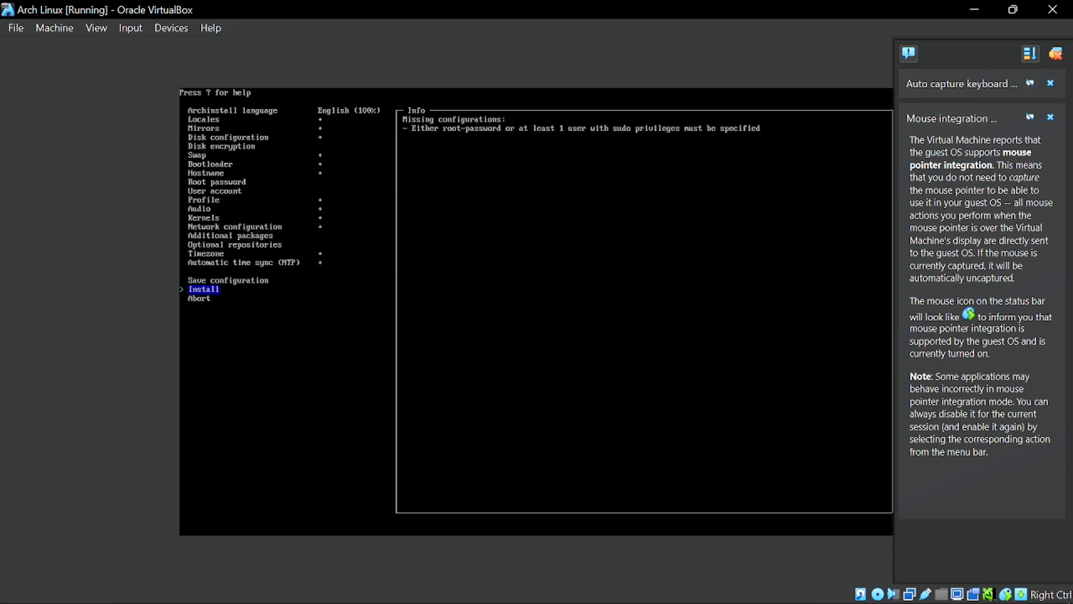
{"action": "key", "text": "Return"}
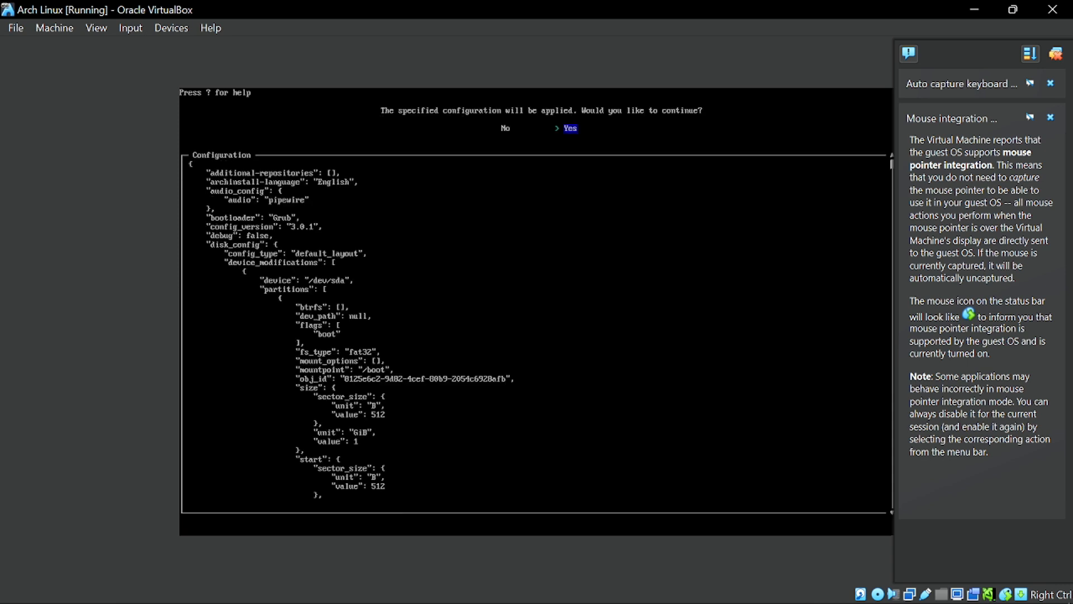
{"action": "key", "text": "Return"}
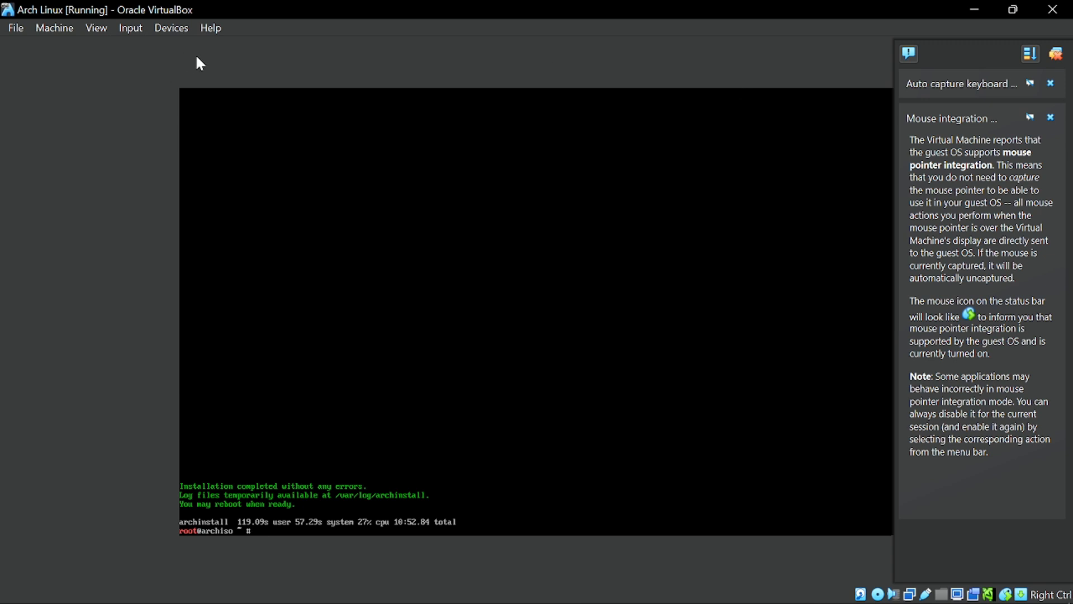
{"action": "left_click", "coordinate": [14, 29]}
{"action": "left_click", "coordinate": [14, 28]}
{"action": "left_click", "coordinate": [52, 28]}
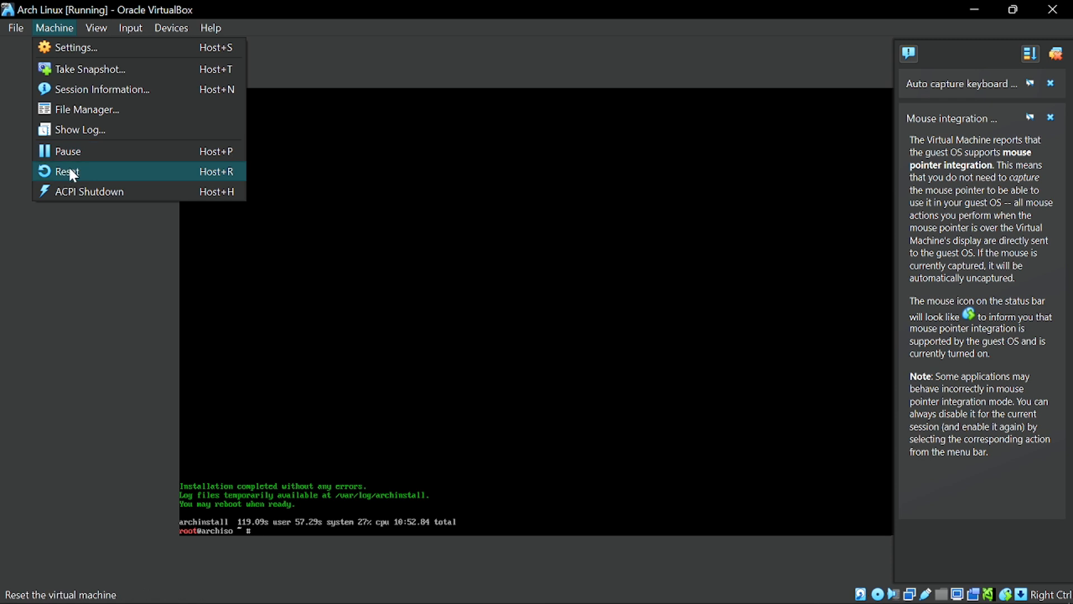
{"action": "left_click", "coordinate": [44, 30]}
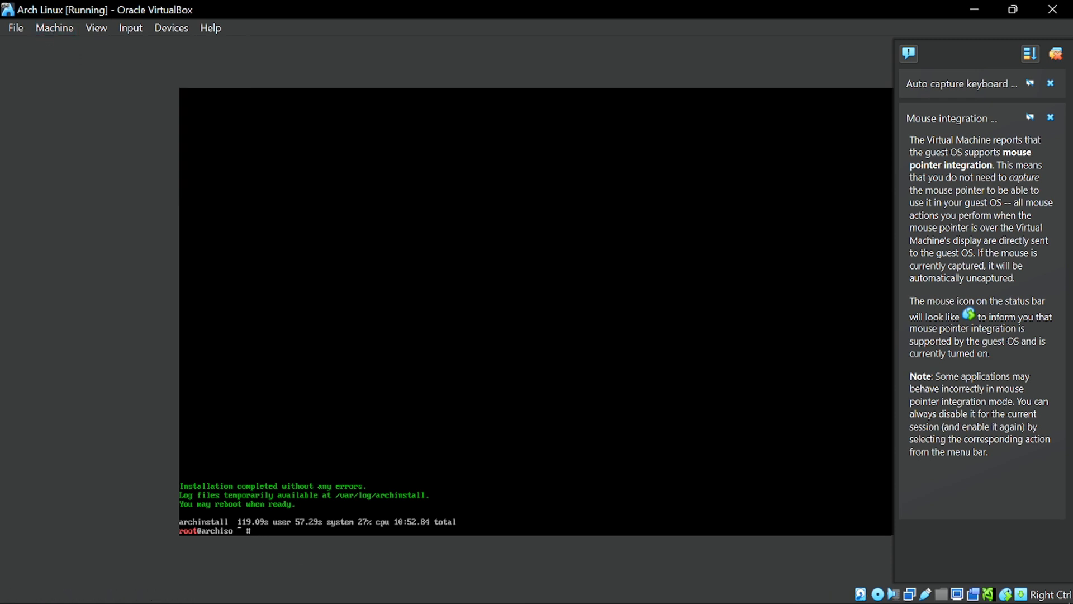
- Reboot the virtual machine from the terminal, choose Boot existing OS, and start the Arch Linux entry in GRUB
{"action": "type", "text": "reboot now"}
{"action": "key", "text": "Return"}
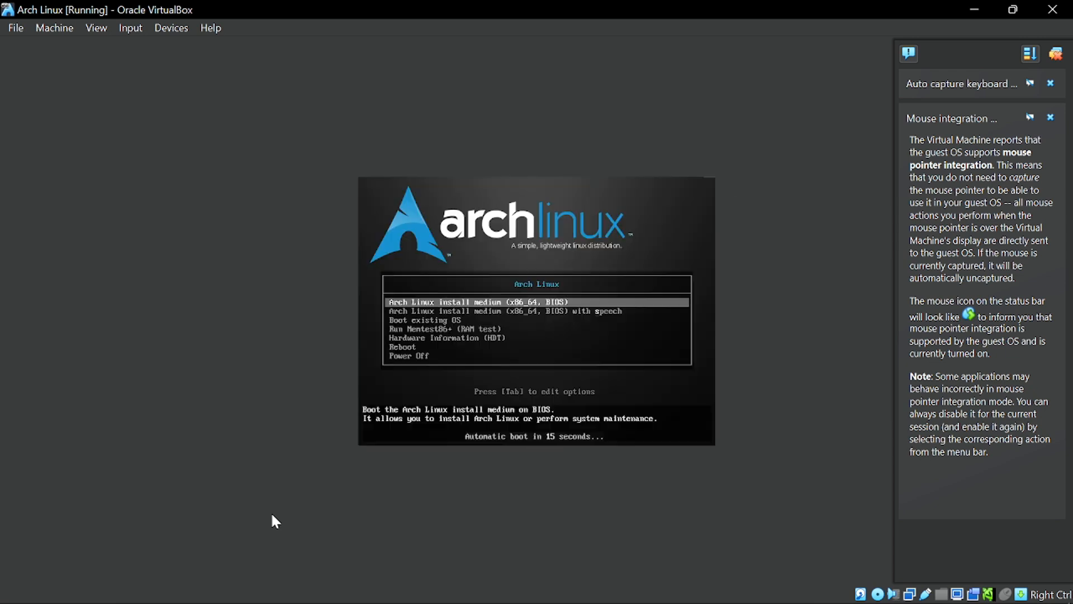
{"action": "key", "text": "Down"}
{"action": "key", "text": "Down"}
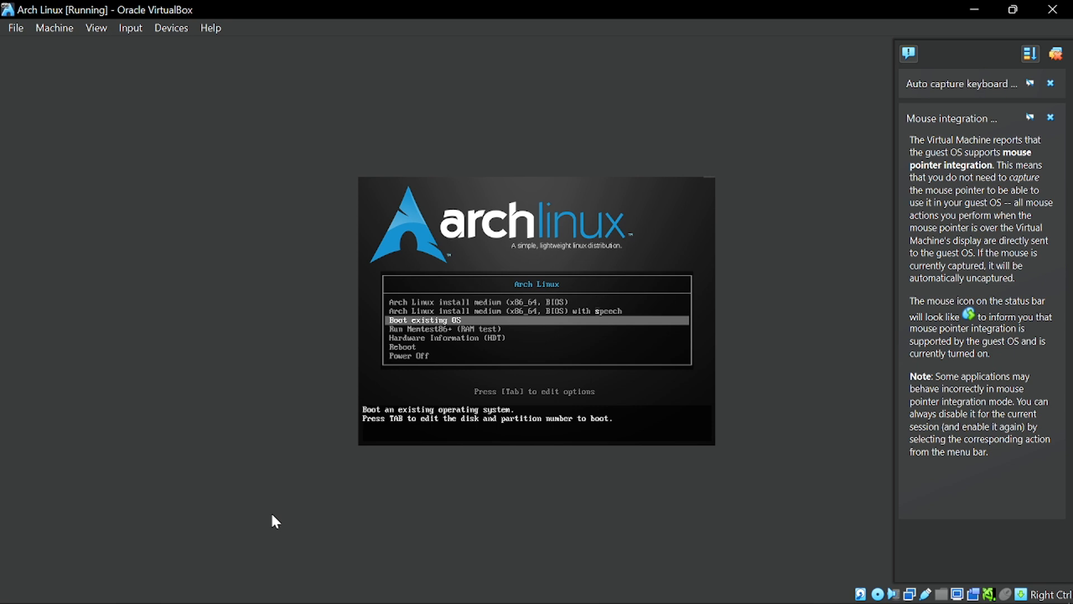
{"action": "key", "text": "Return"}
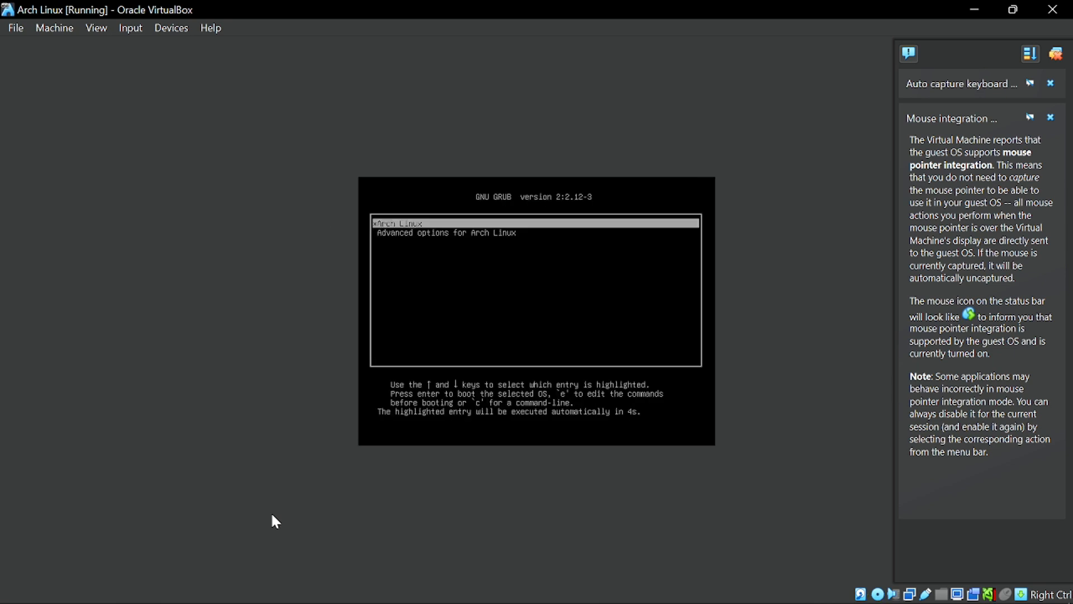
{"action": "key", "text": "Return"}
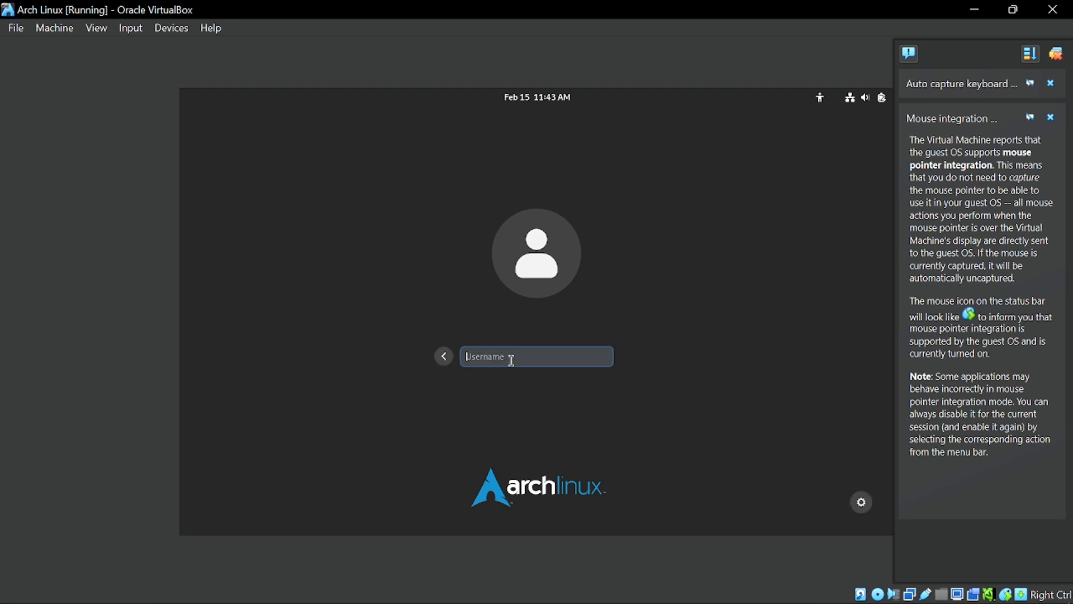
- Try to sign in at the login screen with the username archinstall and the account password
{"action": "type", "text": "archinstall"}
{"action": "key", "text": "Return"}
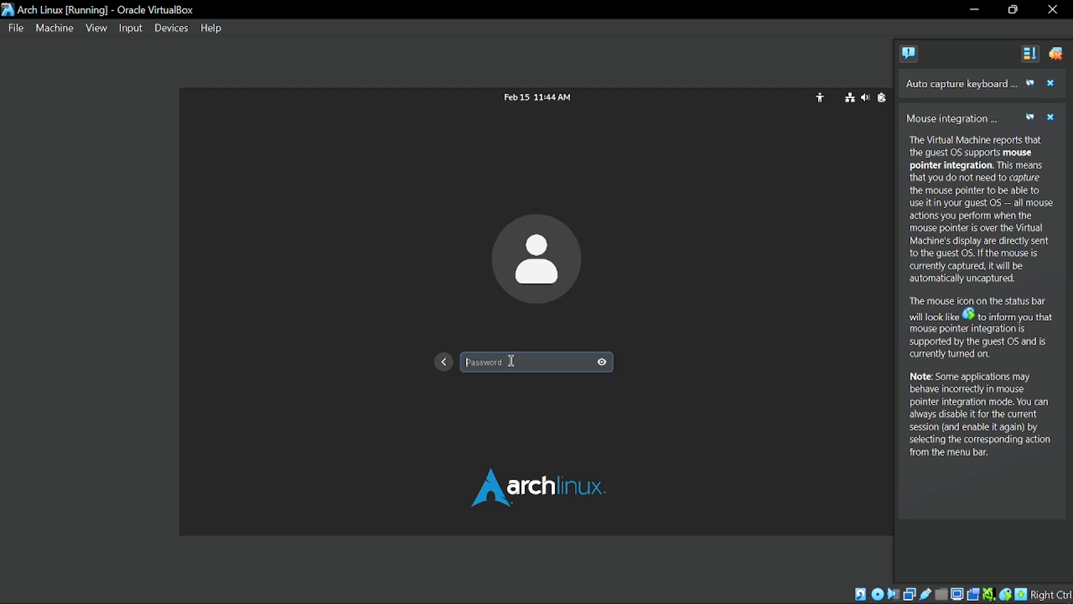
{"action": "key", "text": "Return"}
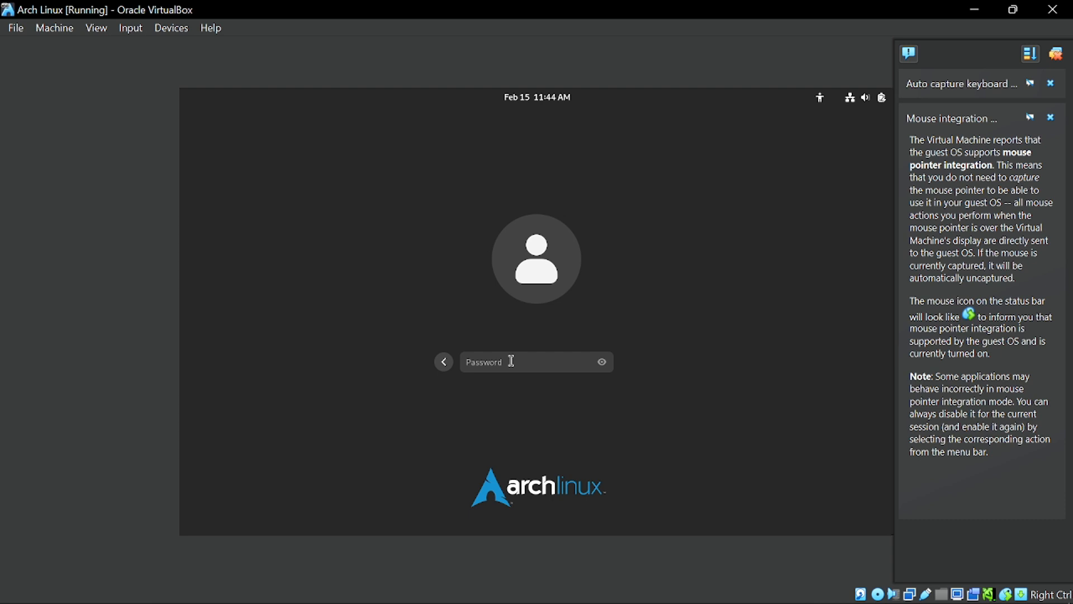
- Go back to the username prompt and try to sign in as arch with the account password
{"action": "left_click", "coordinate": [444, 361]}
{"action": "type", "text": "arch"}
{"action": "key", "text": "Return"}
{"action": "key", "text": "Return"}
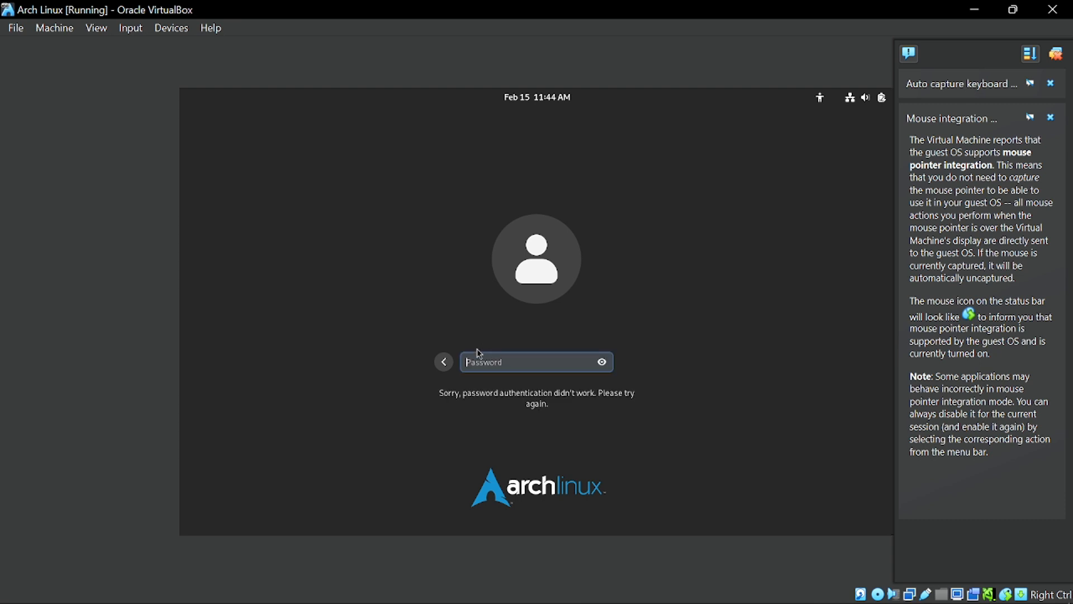